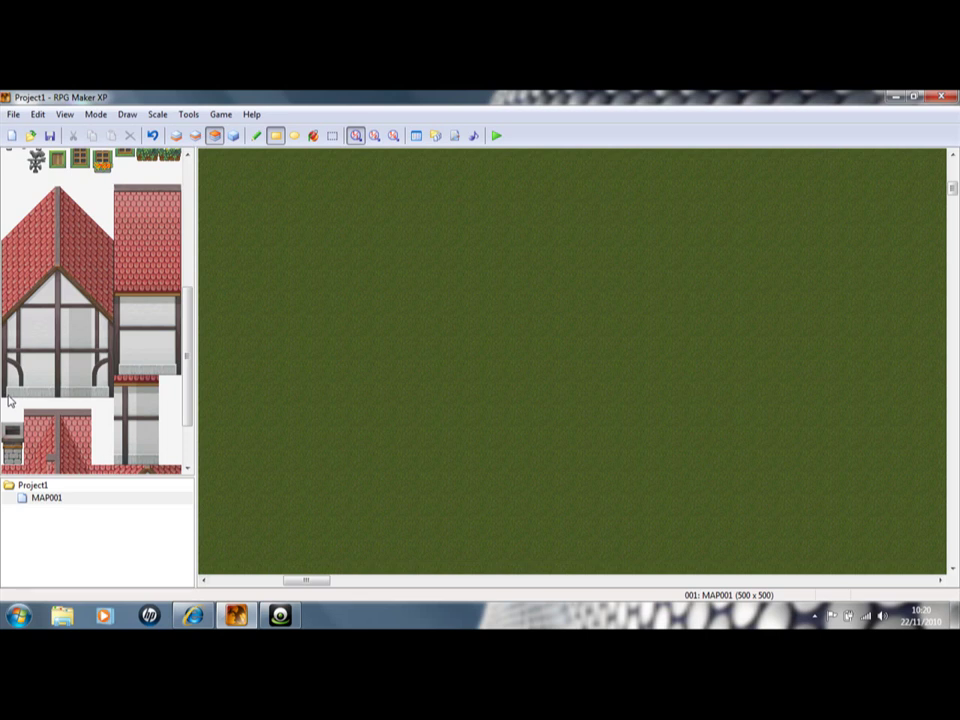
# - Draw the tall red-roofed gabled house front on layer 2 of the grass map with the Pencil
pyautogui.moveTo(36, 392); pyautogui.dragTo(93, 187)
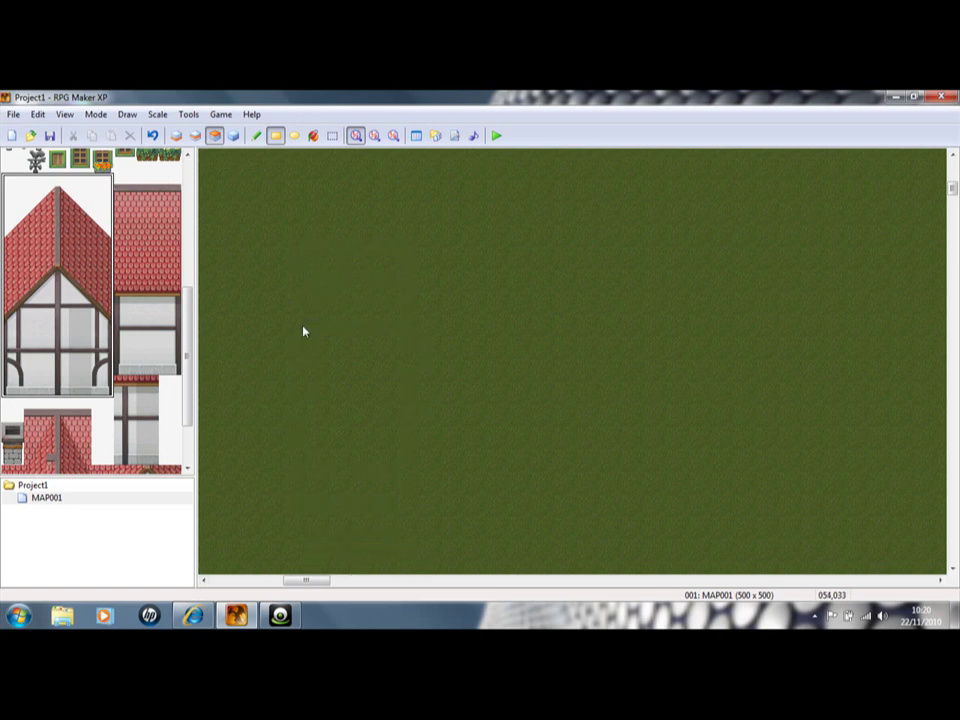
pyautogui.click(195, 135)
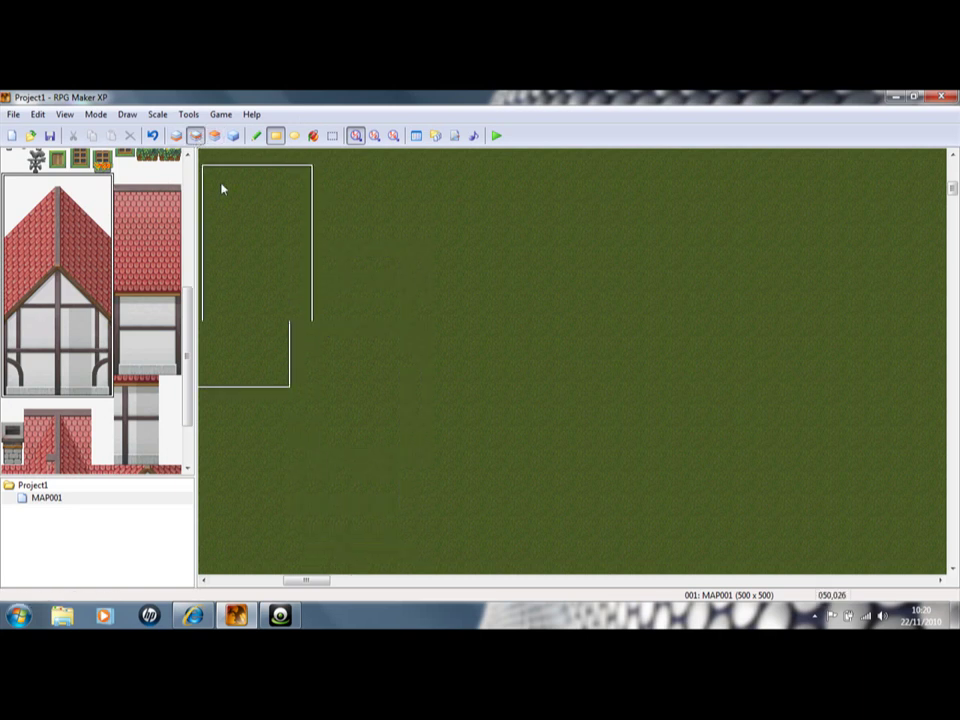
pyautogui.click(256, 135)
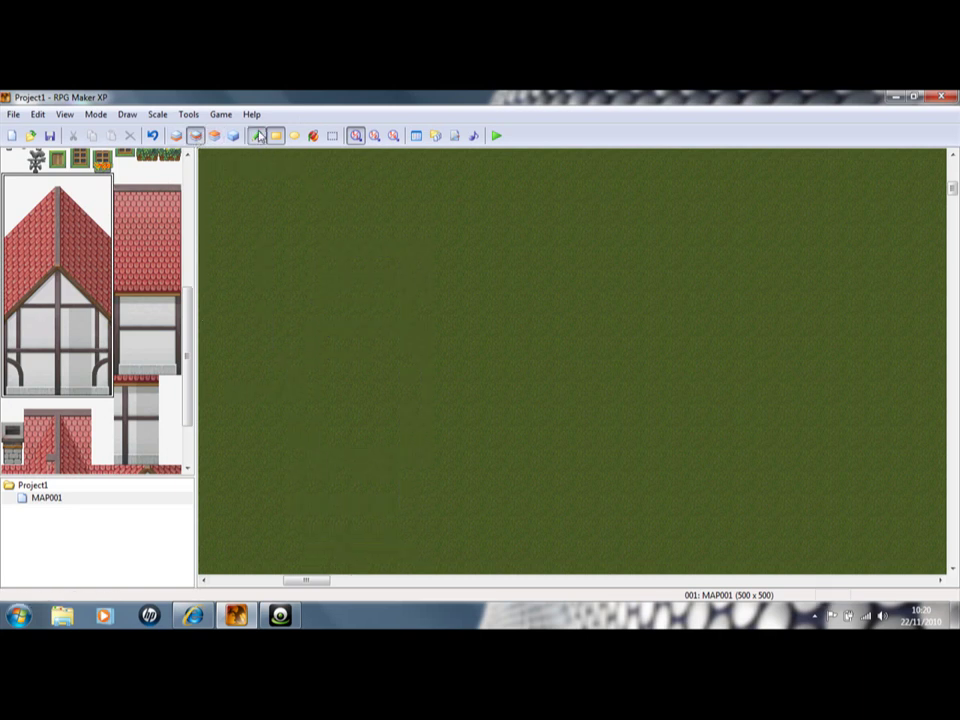
pyautogui.click(305, 352)
pyautogui.moveTo(35, 318); pyautogui.dragTo(41, 388)
pyautogui.click(368, 480)
# - Extend the gabled house's roof five tiles upward and attach a five-tile-wide roofed wing to its right side
pyautogui.moveTo(6, 195); pyautogui.dragTo(101, 253)
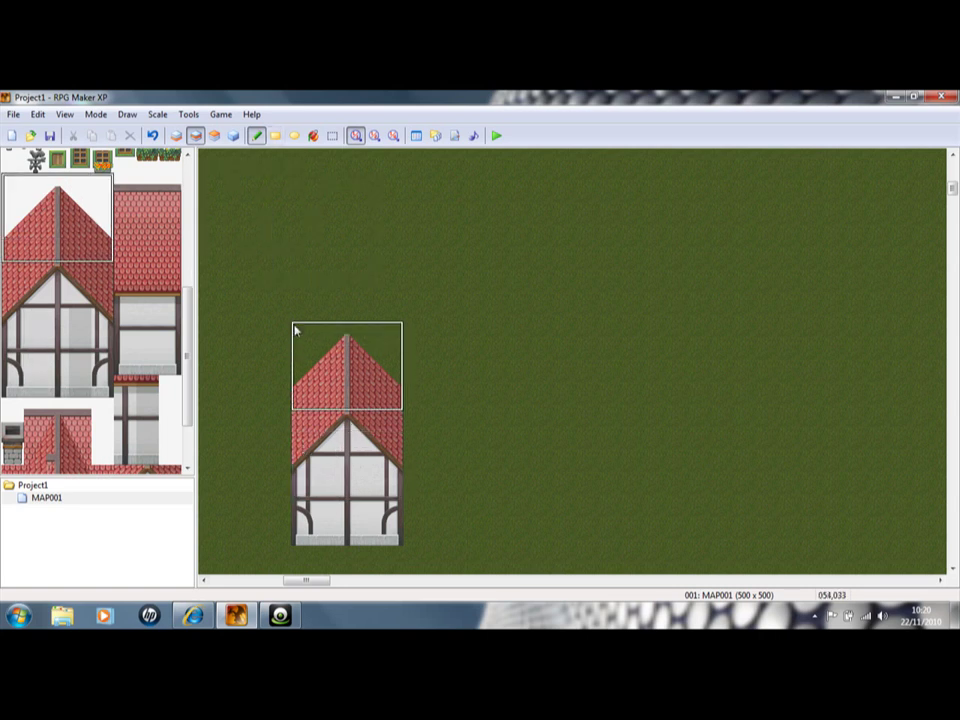
pyautogui.moveTo(296, 300); pyautogui.dragTo(304, 224)
pyautogui.moveTo(147, 182); pyautogui.dragTo(147, 366)
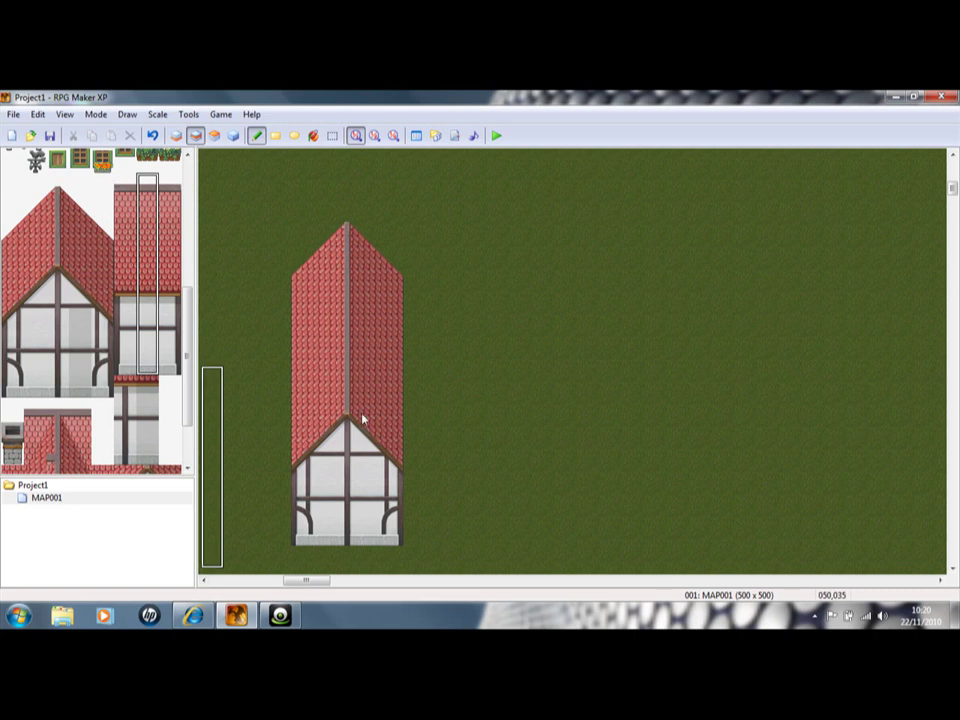
pyautogui.moveTo(410, 342); pyautogui.dragTo(510, 341)
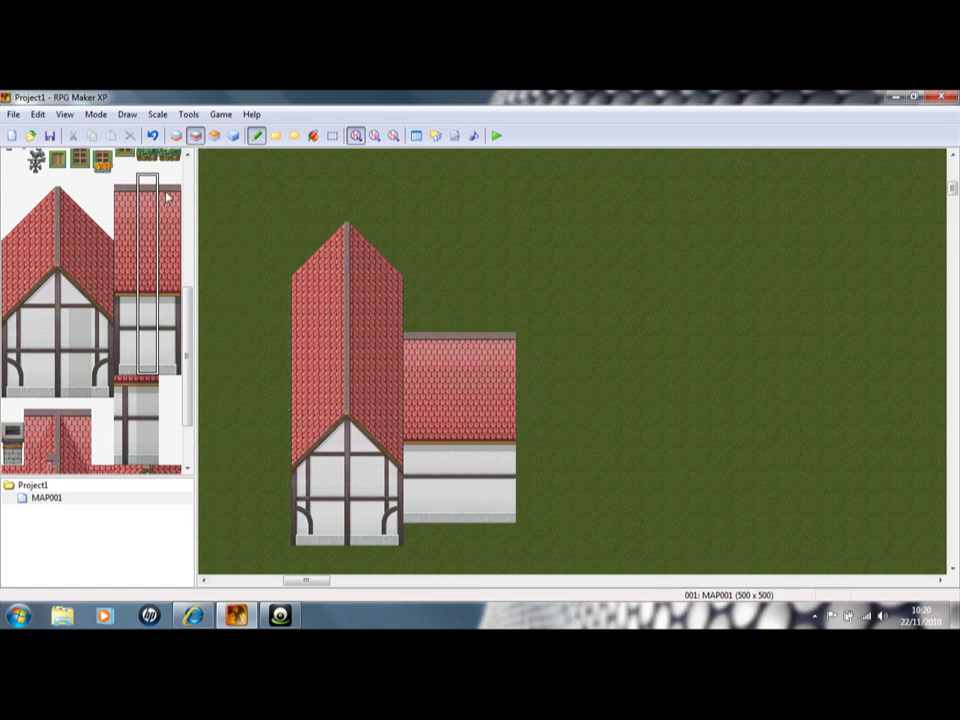
pyautogui.moveTo(168, 195); pyautogui.dragTo(183, 362)
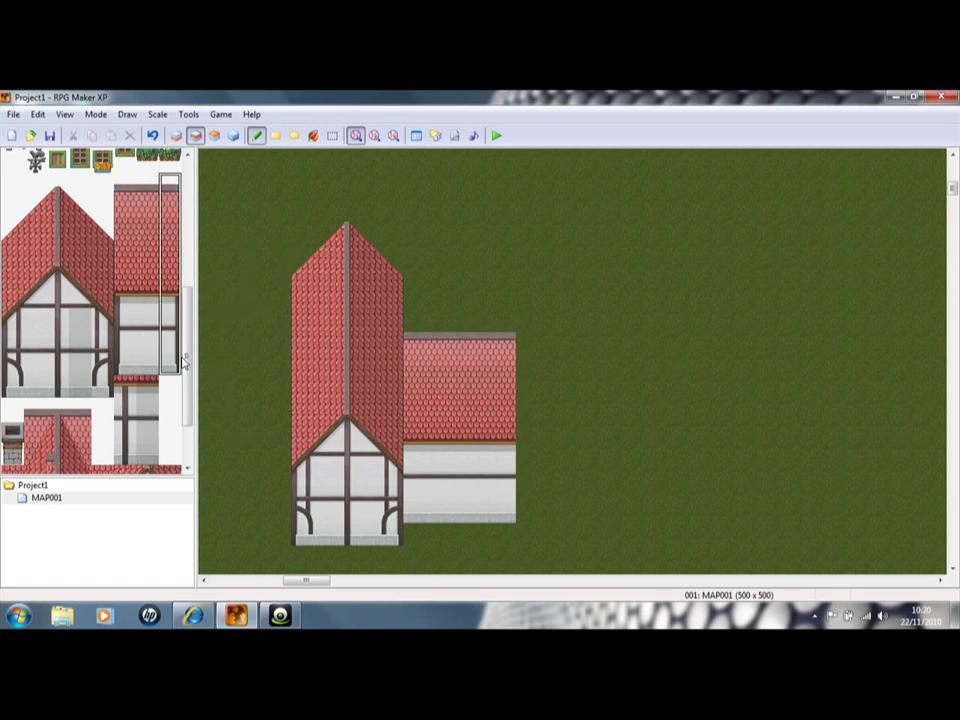
pyautogui.click(527, 334)
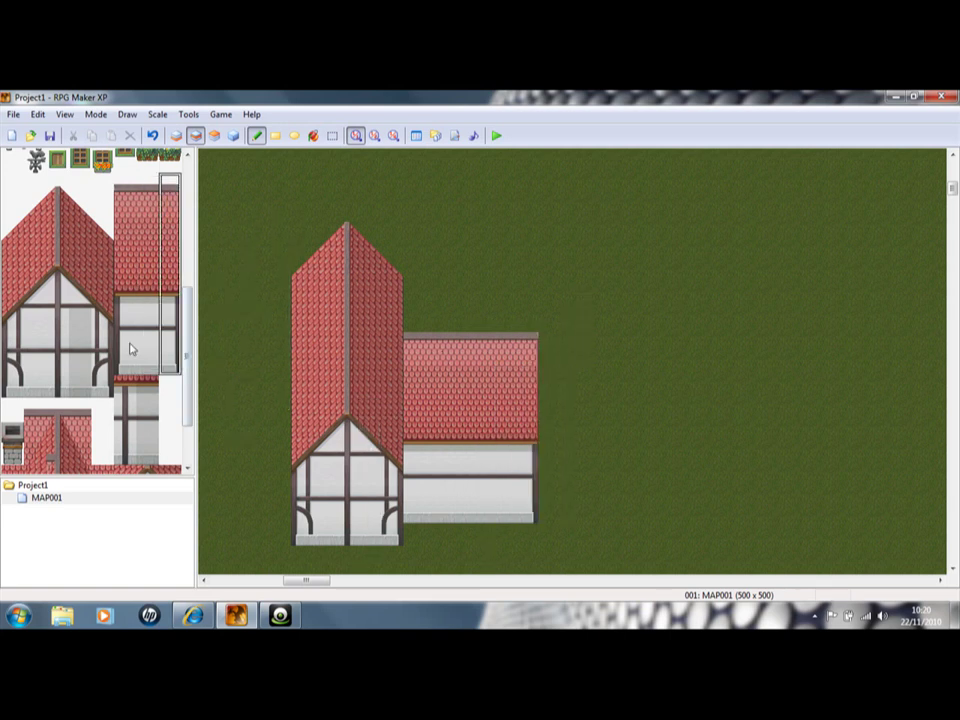
pyautogui.scroll(-3, 170, 275)
pyautogui.click(103, 440)
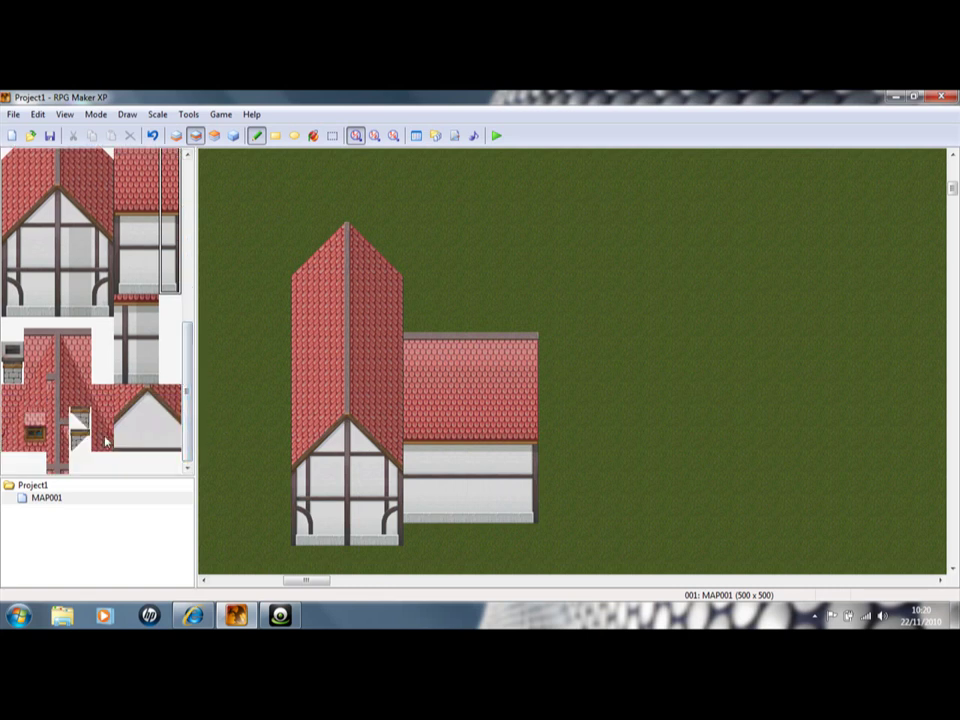
pyautogui.moveTo(103, 440); pyautogui.dragTo(108, 407)
pyautogui.click(214, 136)
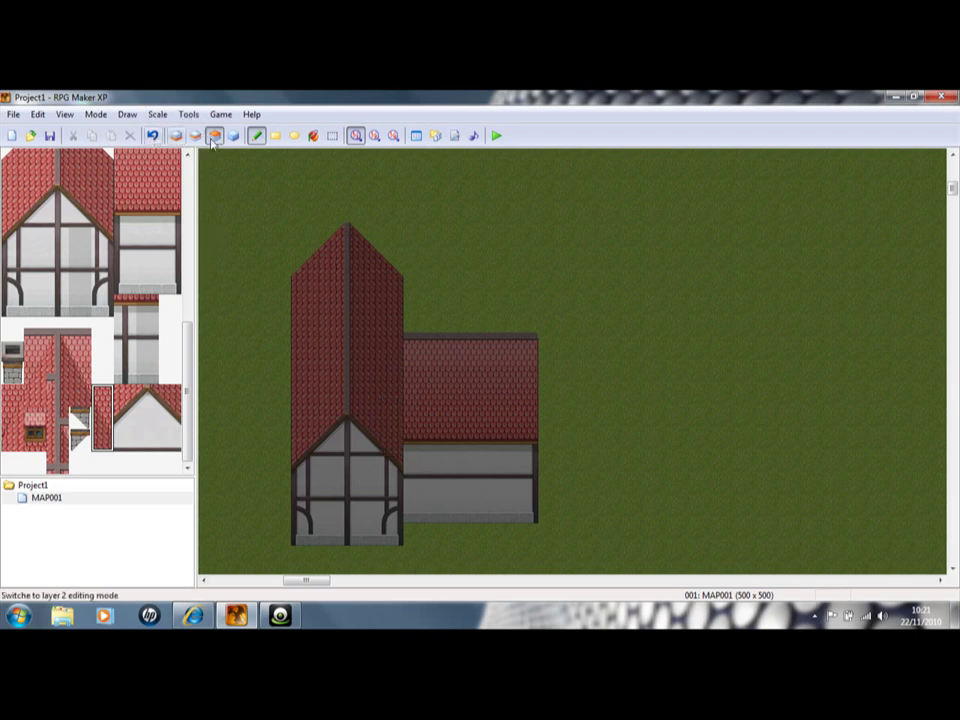
pyautogui.click(152, 135)
# - Select the whole side wing on the map and move it one tile up
pyautogui.click(332, 136)
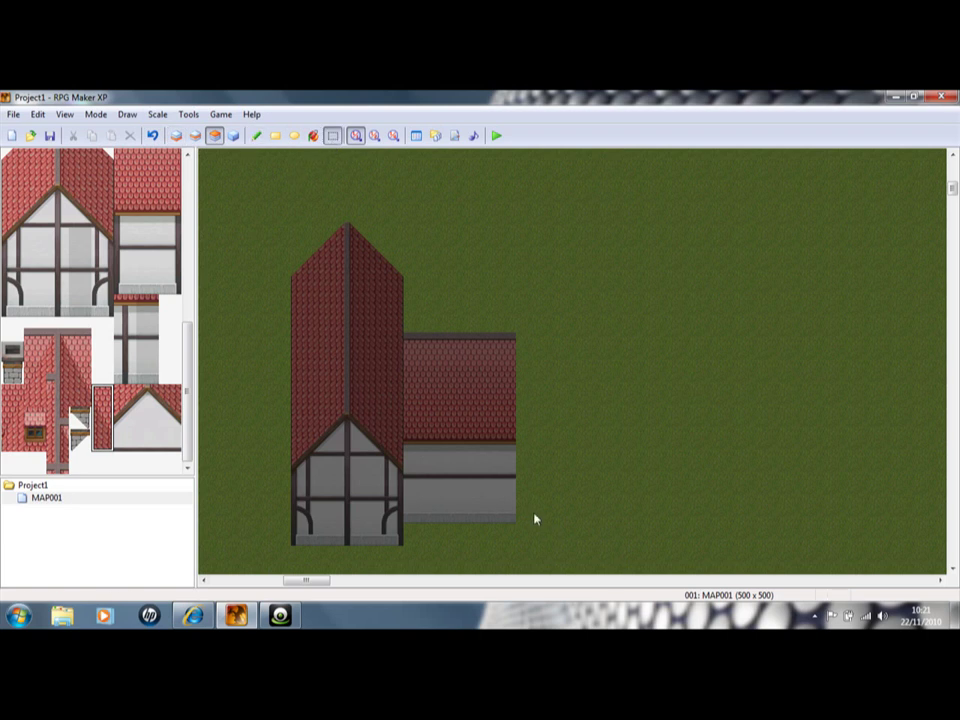
pyautogui.moveTo(530, 515); pyautogui.dragTo(407, 335)
pyautogui.moveTo(453, 396); pyautogui.dragTo(450, 381)
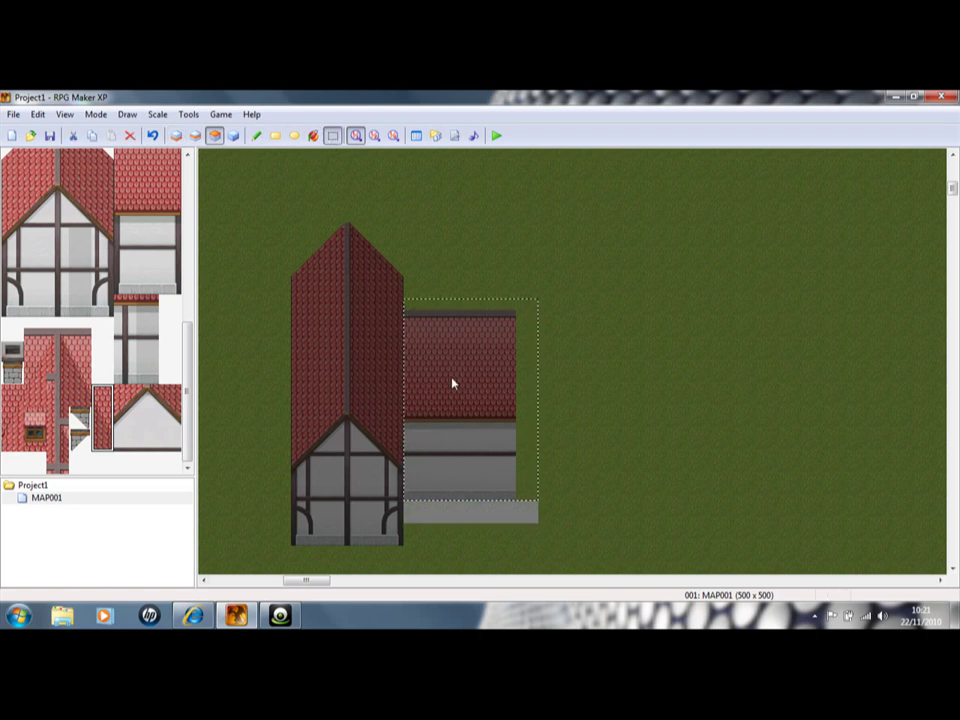
# - Fill the bare strip below the side wing with grass on layer 1 using the Pencil
pyautogui.click(256, 136)
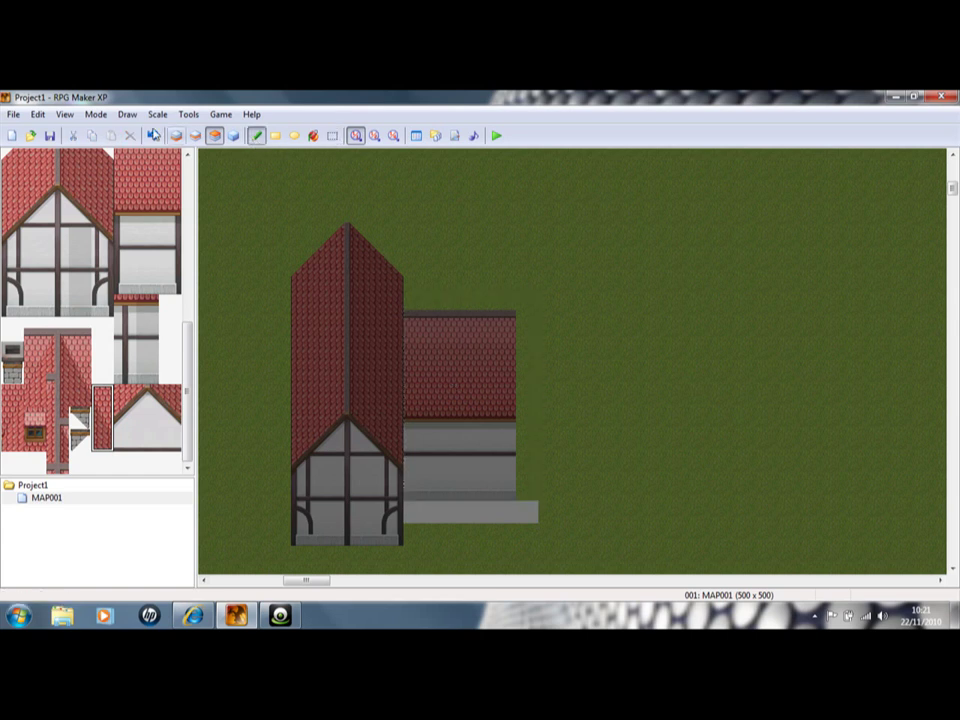
pyautogui.click(176, 136)
pyautogui.moveTo(189, 371); pyautogui.dragTo(186, 165)
pyautogui.click(12, 182)
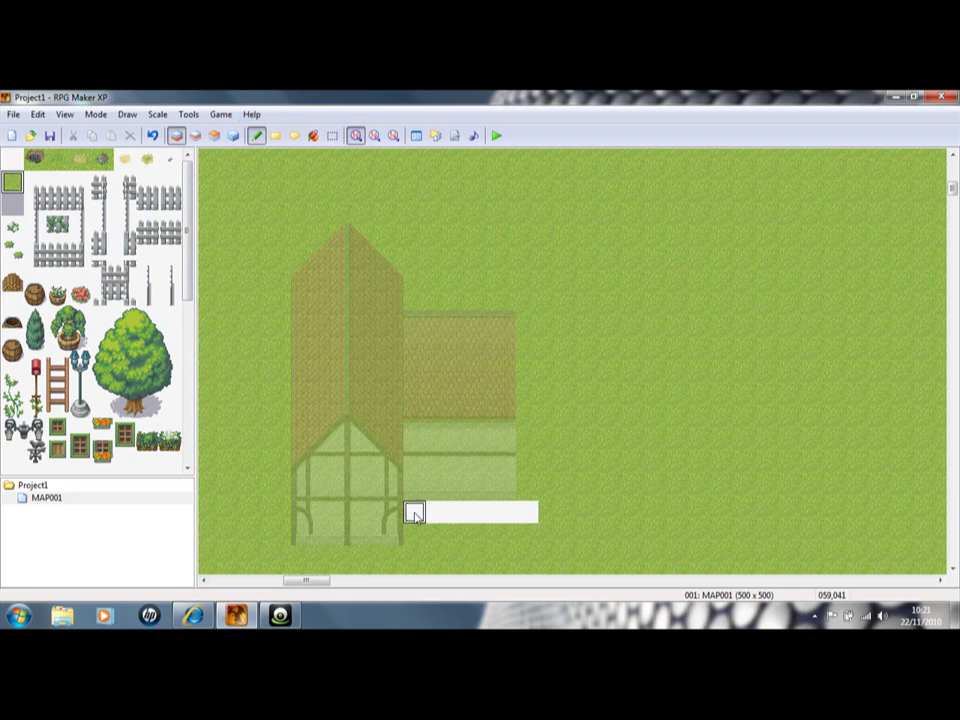
pyautogui.moveTo(416, 514); pyautogui.dragTo(525, 514)
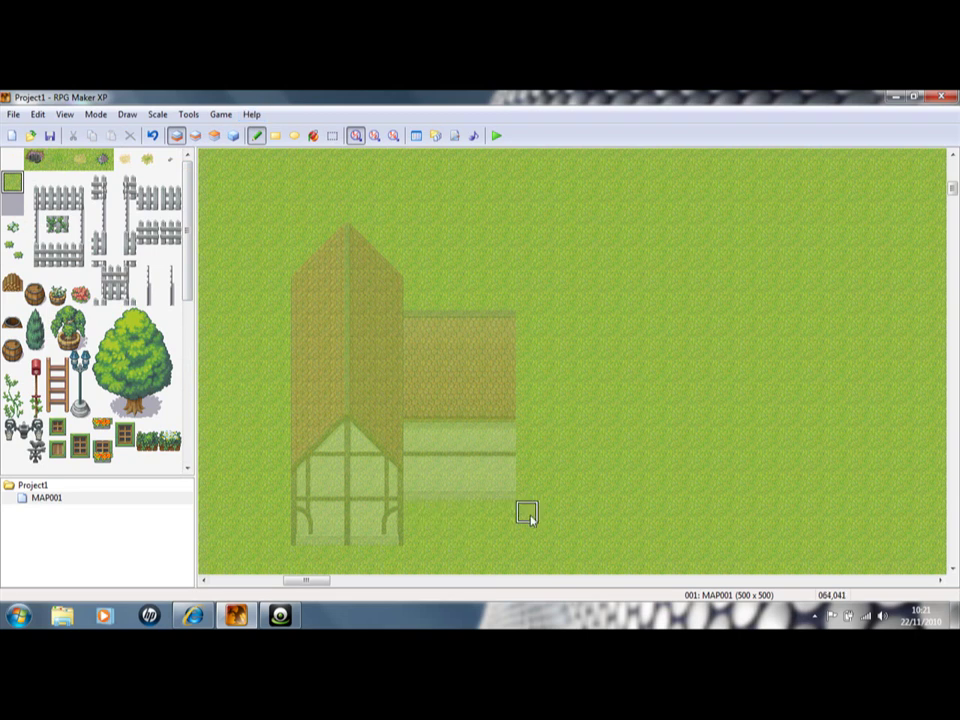
# - On layer 3, place the diagonal and shaded roof tiles on the main roof's right slope where the wing meets it
pyautogui.click(195, 136)
pyautogui.scroll(-1, 192, 295)
pyautogui.scroll(-5, 192, 295)
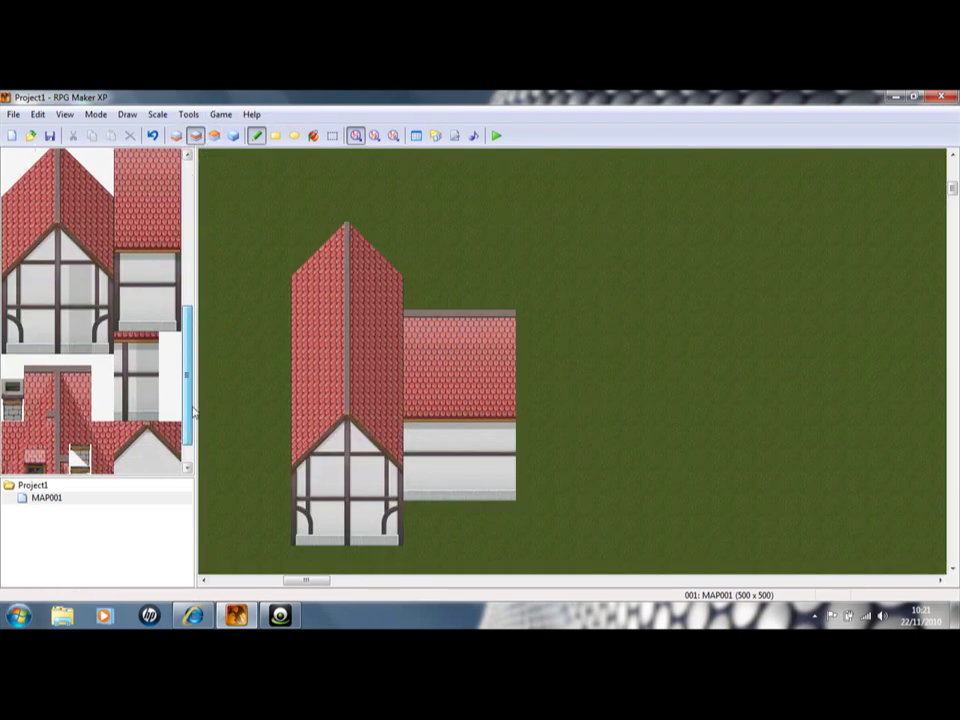
pyautogui.click(214, 136)
pyautogui.scroll(-1, 188, 320)
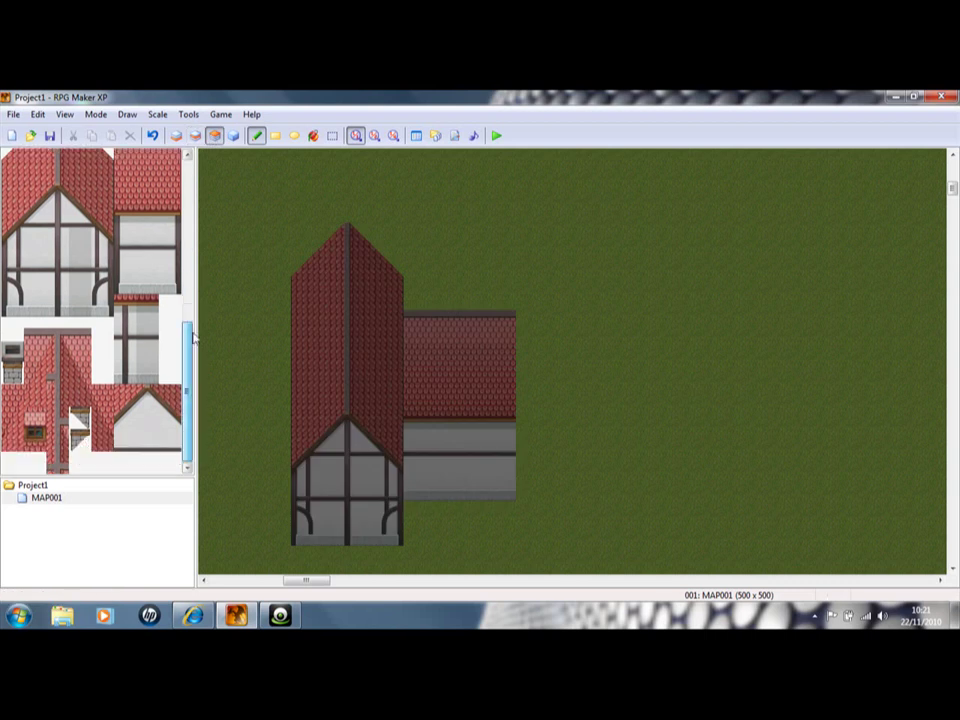
pyautogui.moveTo(106, 440); pyautogui.dragTo(101, 392)
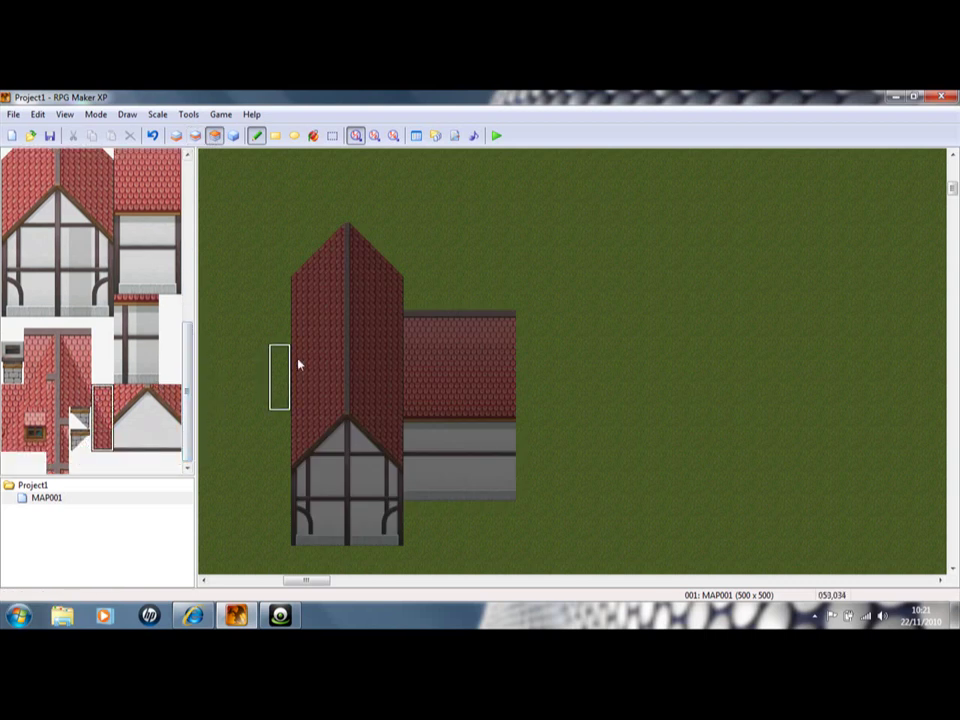
pyautogui.click(391, 390)
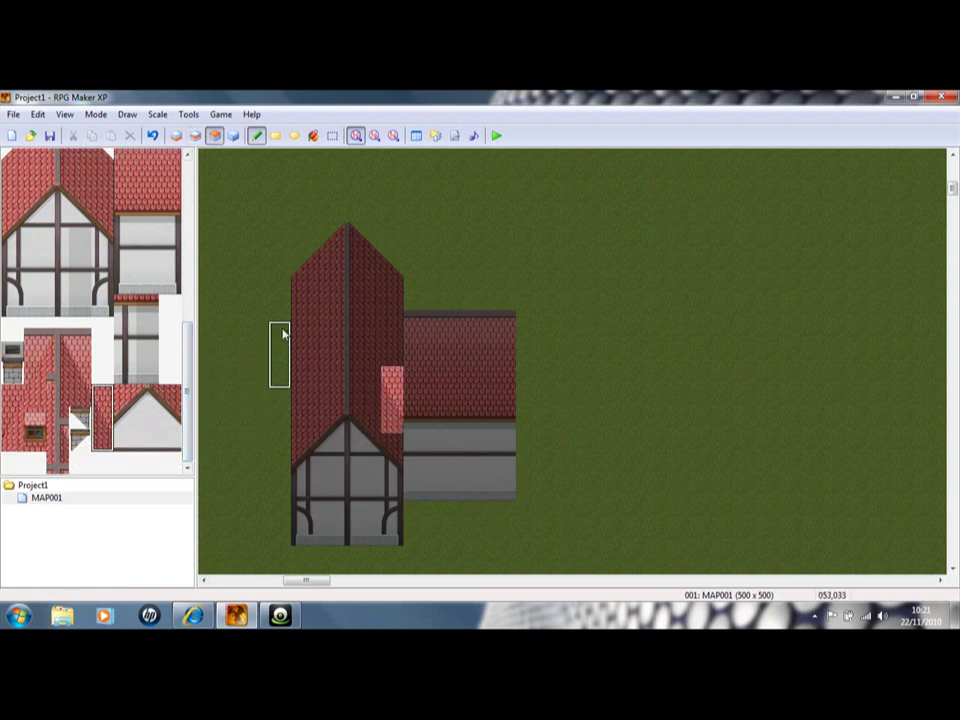
pyautogui.moveTo(80, 393); pyautogui.dragTo(80, 325)
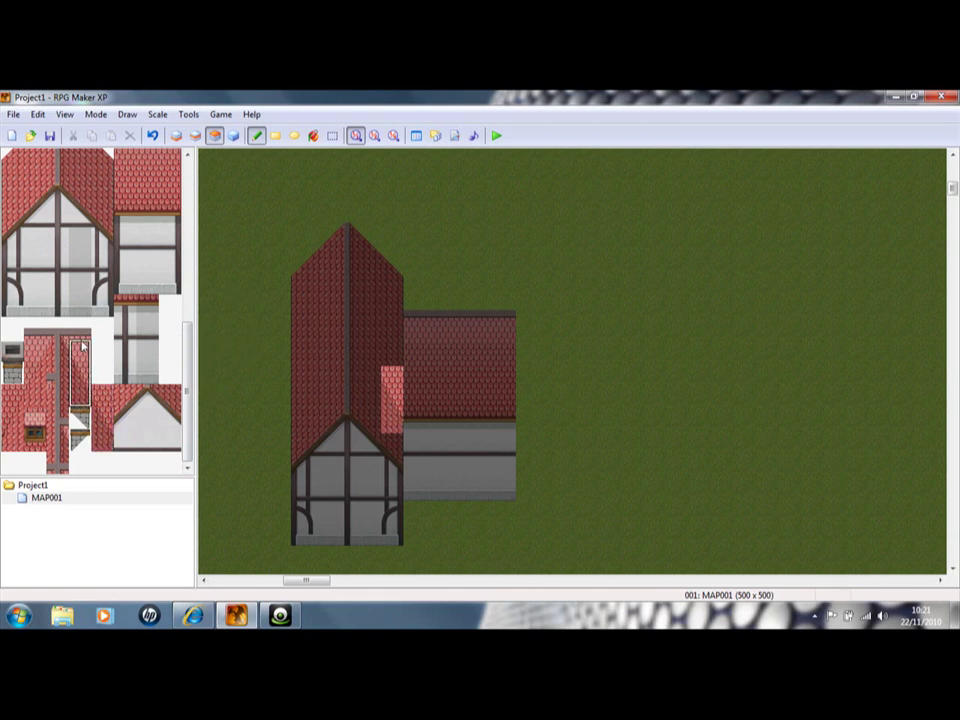
pyautogui.click(368, 311)
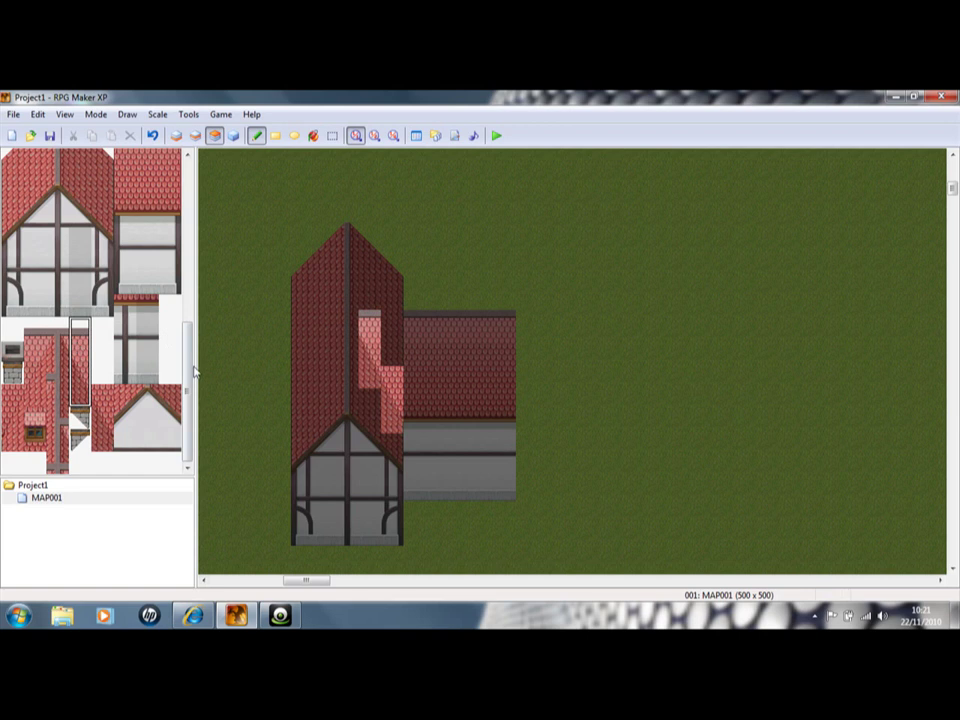
# - Fill the remaining roof junction with a plain wing roof column and place the end column with corner post on the wing's right edge
pyautogui.scroll(3, 190, 376)
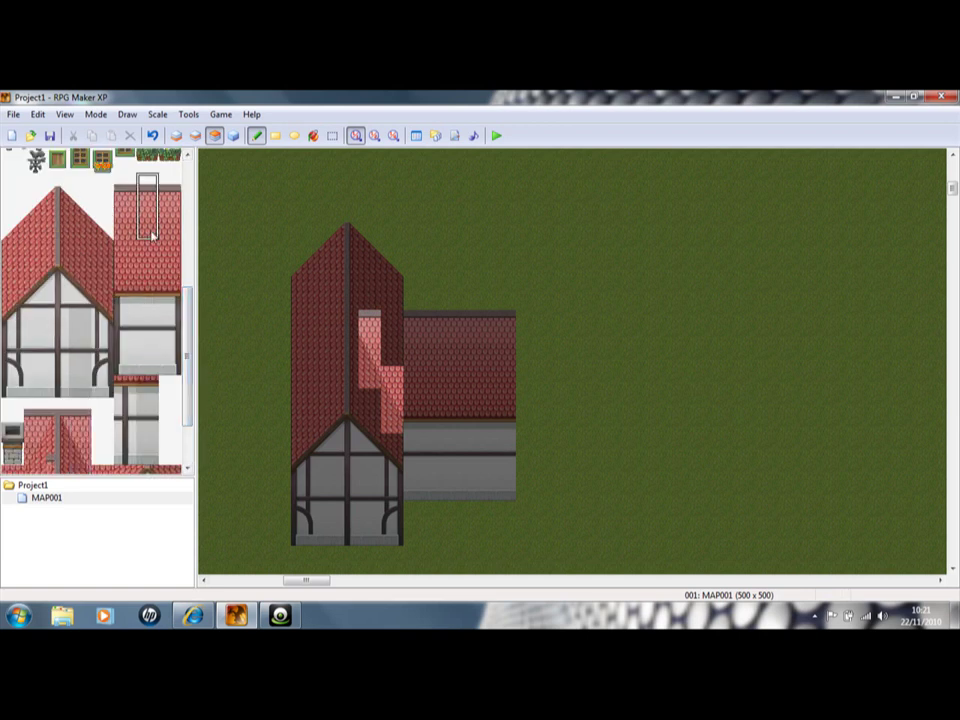
pyautogui.moveTo(150, 234); pyautogui.dragTo(150, 248)
pyautogui.click(392, 325)
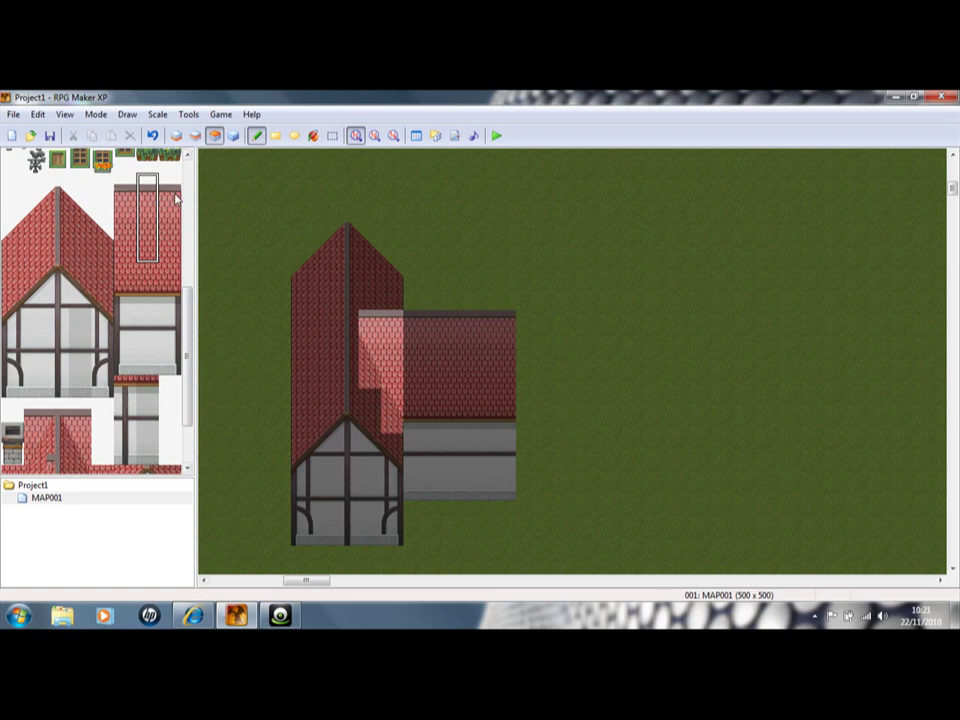
pyautogui.moveTo(170, 186); pyautogui.dragTo(170, 365)
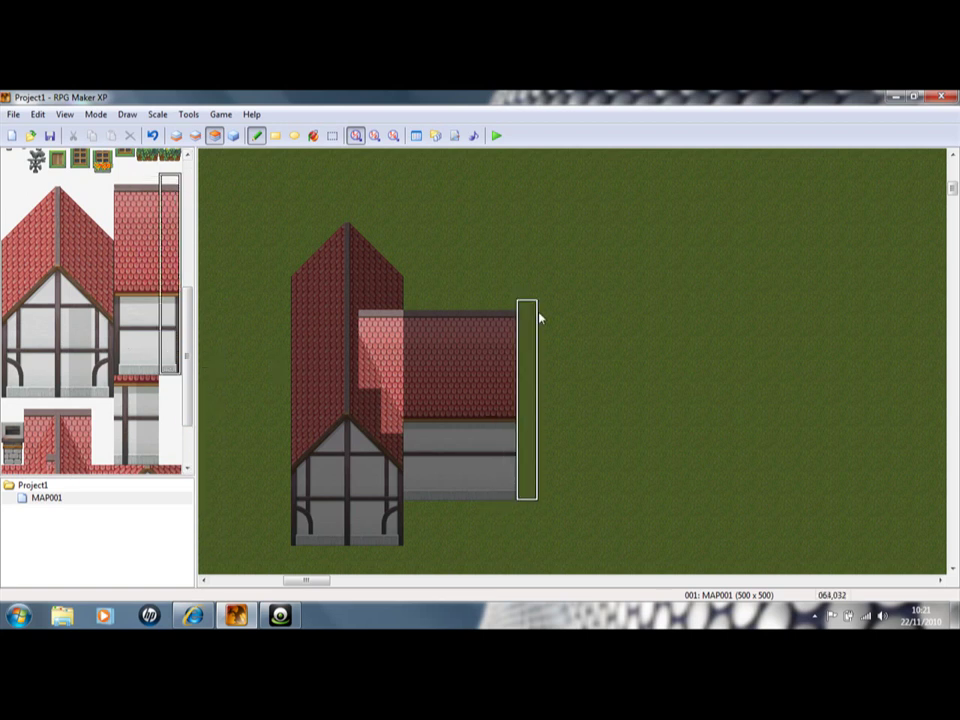
pyautogui.click(507, 322)
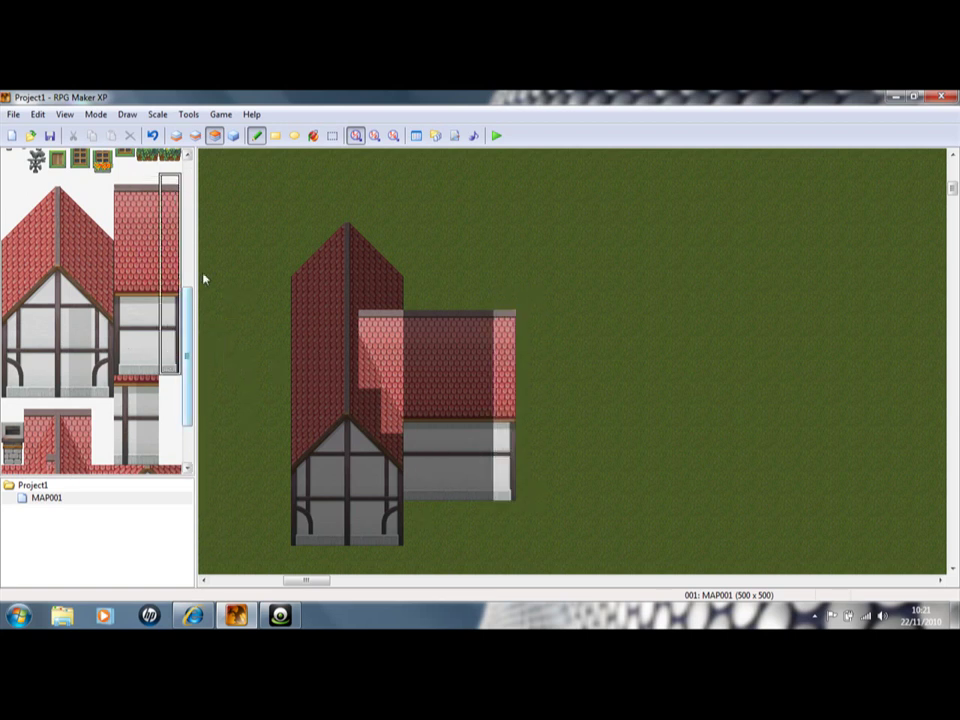
pyautogui.click(195, 135)
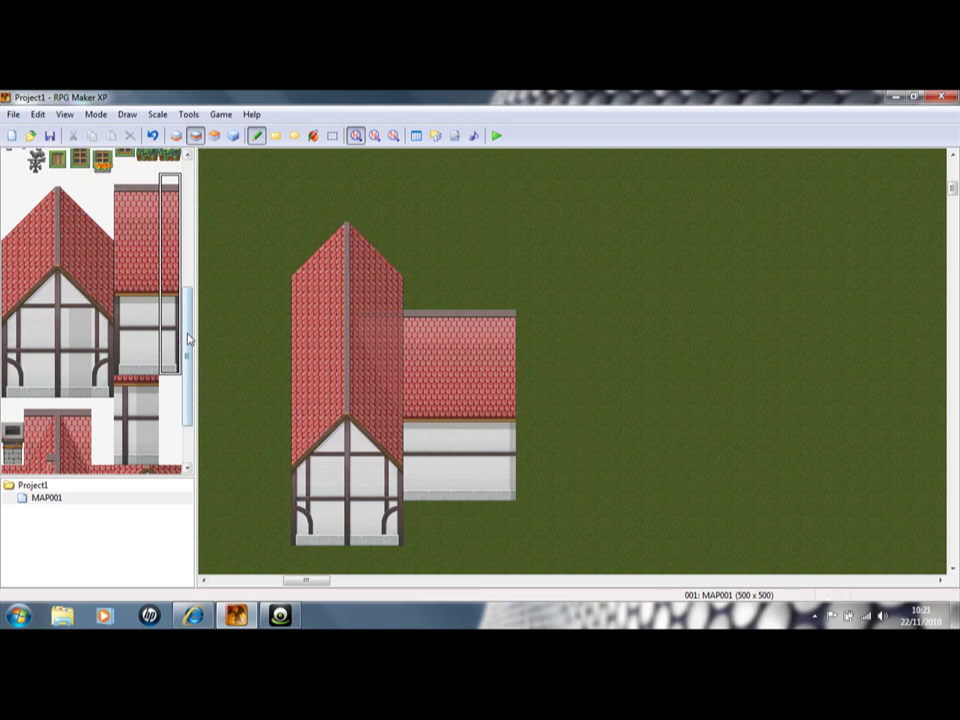
pyautogui.scroll(-3, 190, 420)
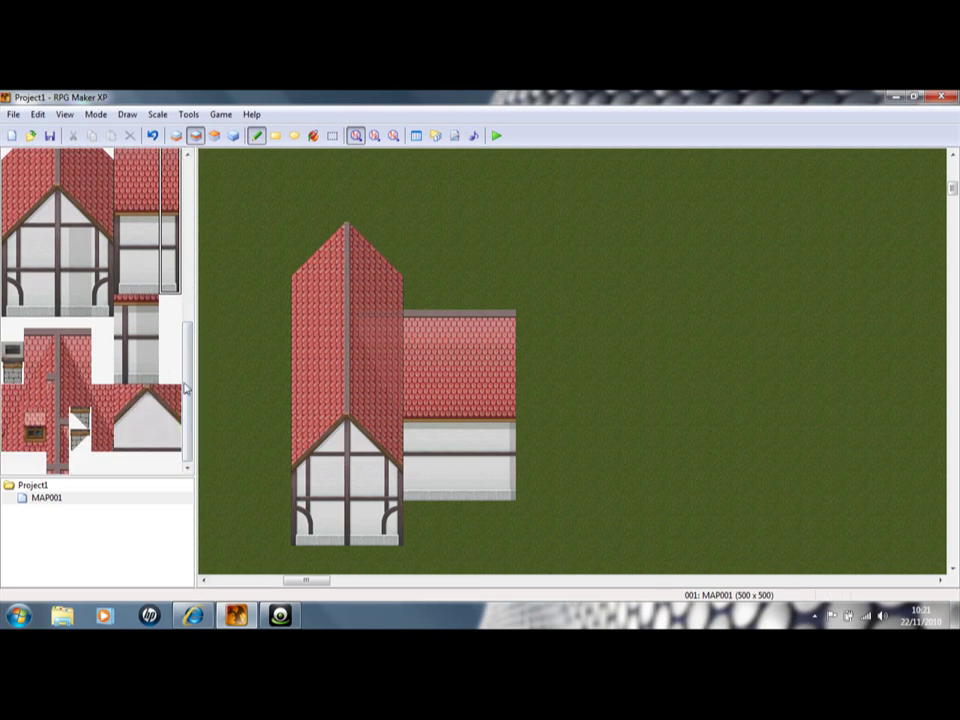
pyautogui.scroll(5, 193, 423)
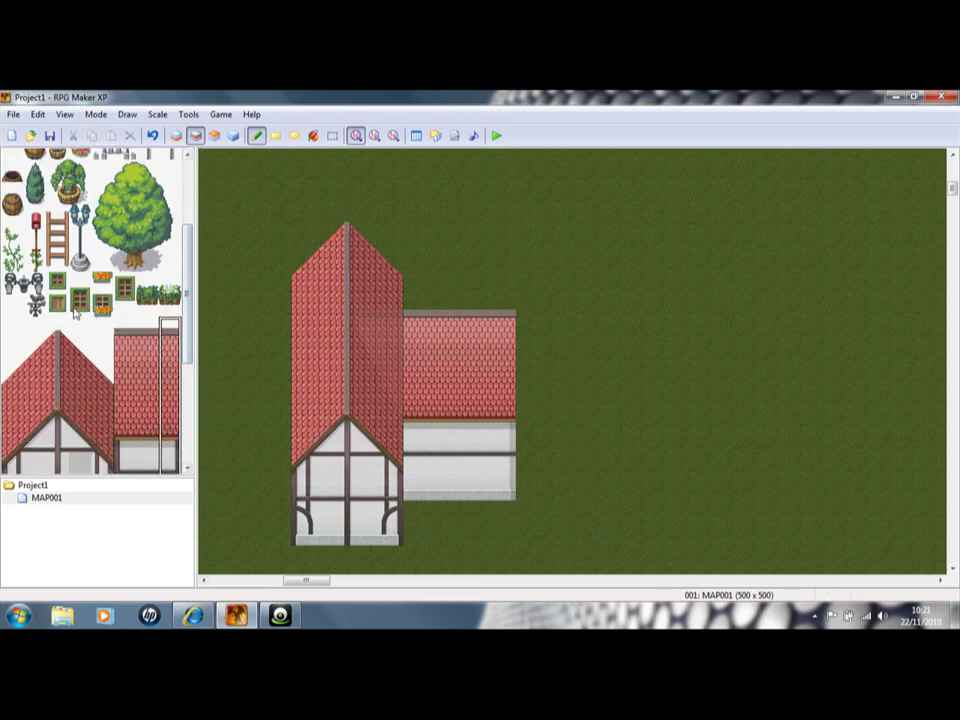
pyautogui.click(322, 511)
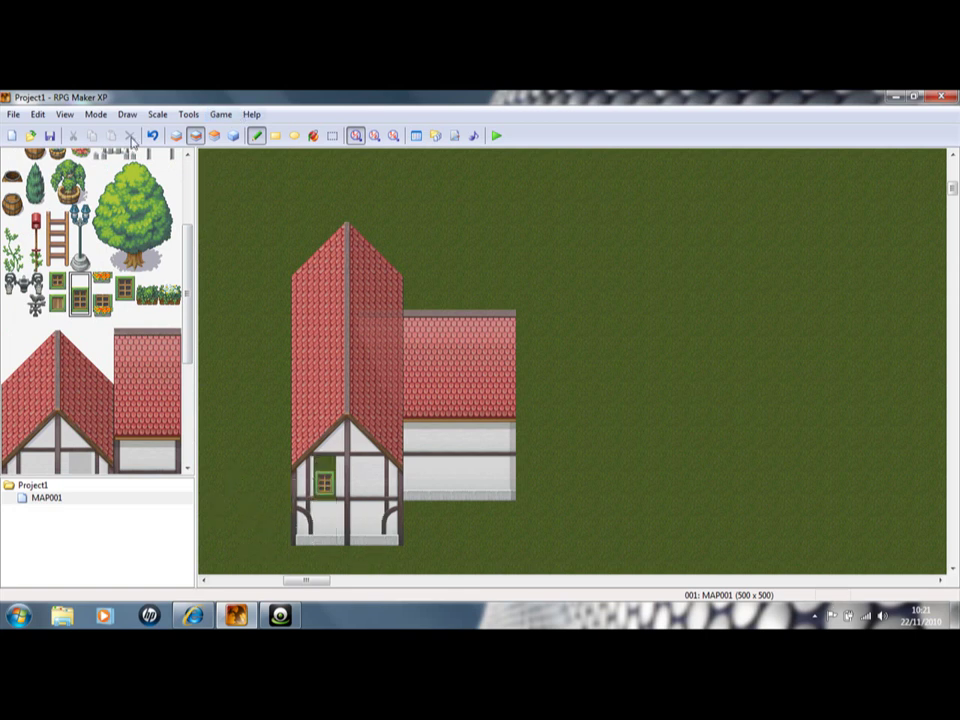
pyautogui.hotkey('ctrl', 'z')
# - On layer 3, add three green-framed windows to the gabled front: two on the upper wall and one at the lower left
pyautogui.click(214, 135)
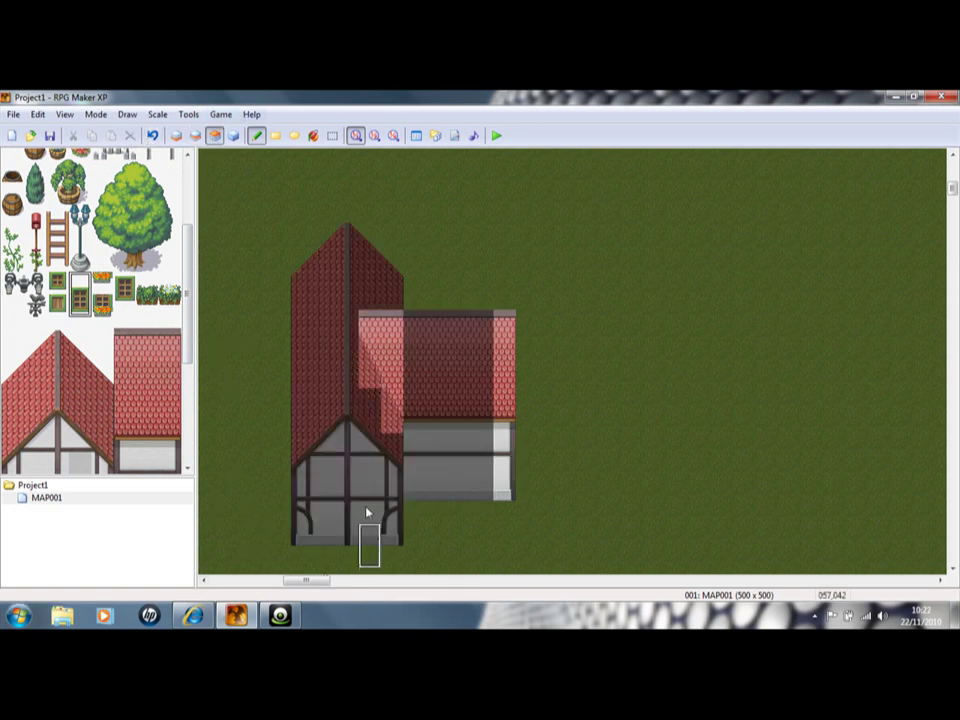
pyautogui.click(320, 466)
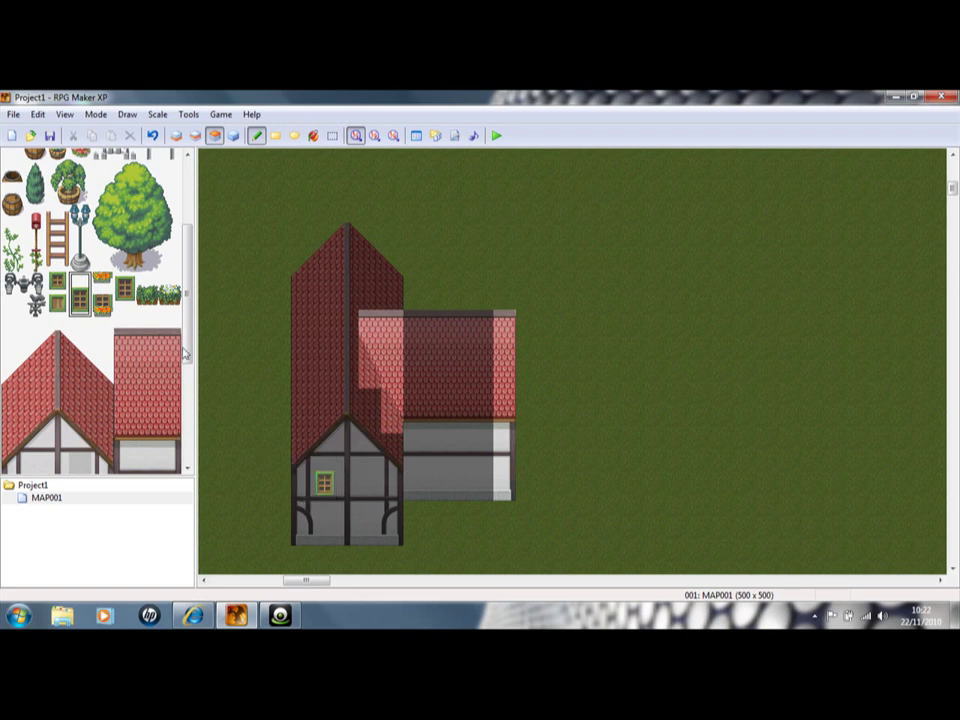
pyautogui.moveTo(125, 306); pyautogui.dragTo(125, 285)
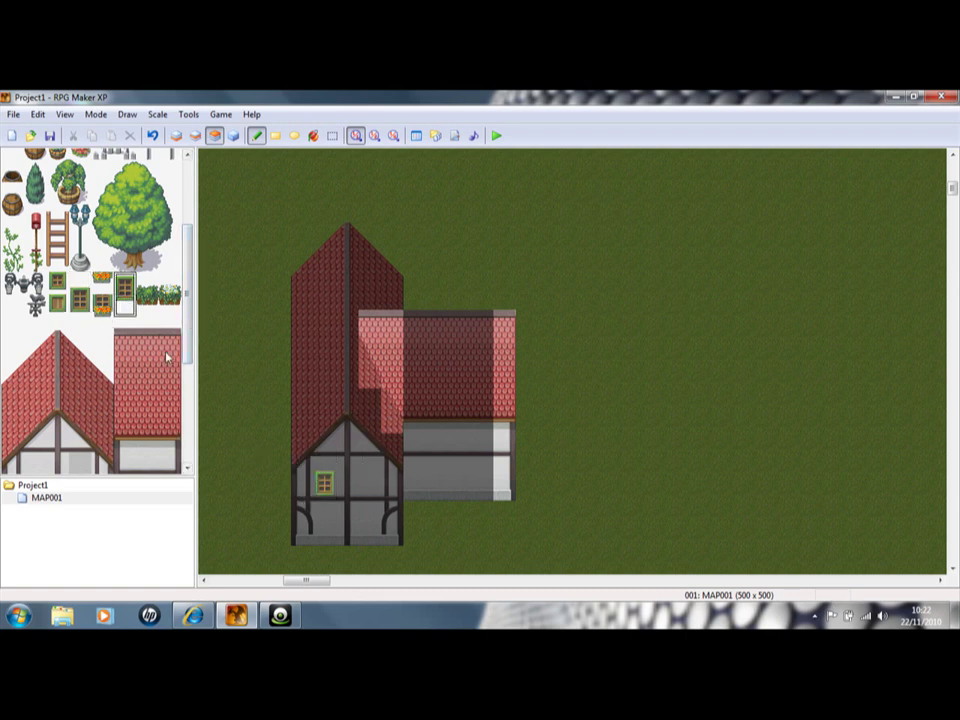
pyautogui.click(367, 465)
pyautogui.click(323, 512)
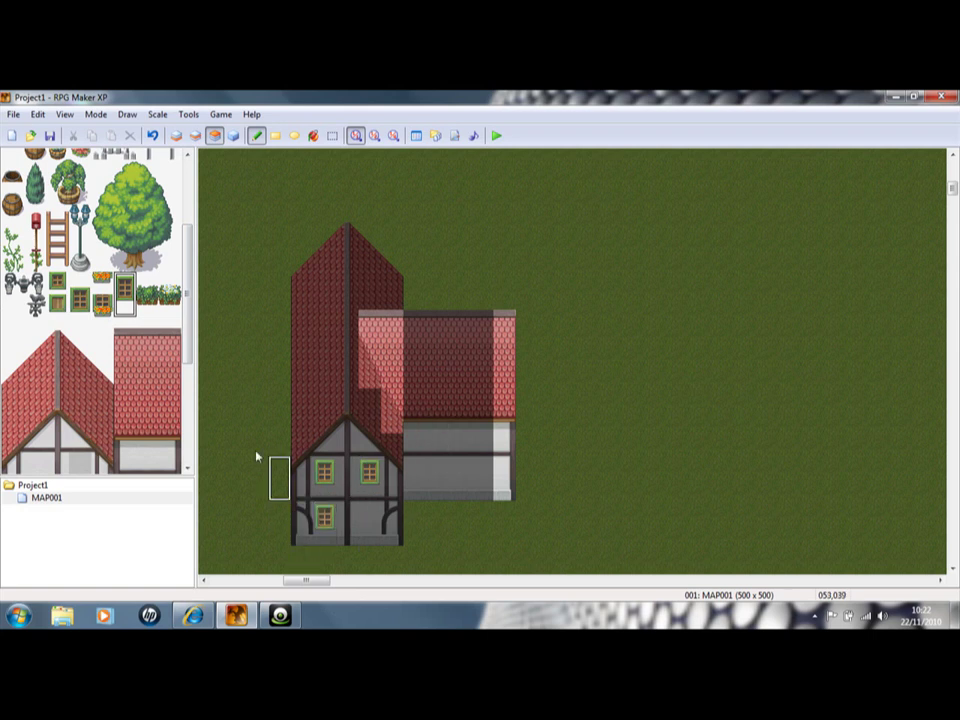
# - Place two small green-framed windows on the upper wall of the side wing
pyautogui.click(57, 281)
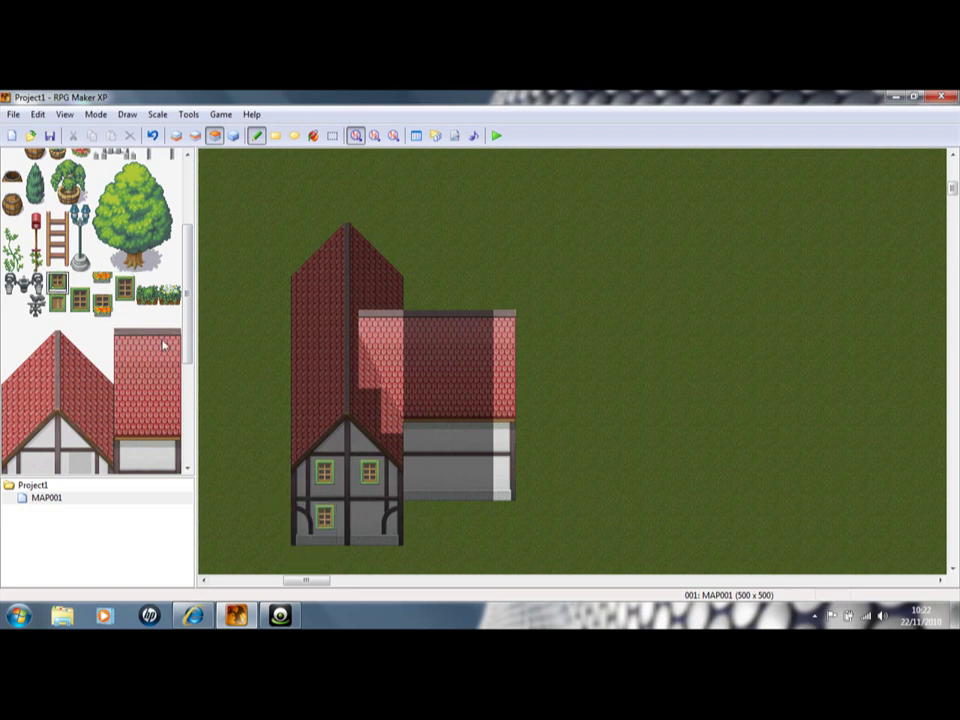
pyautogui.click(437, 442)
pyautogui.click(482, 442)
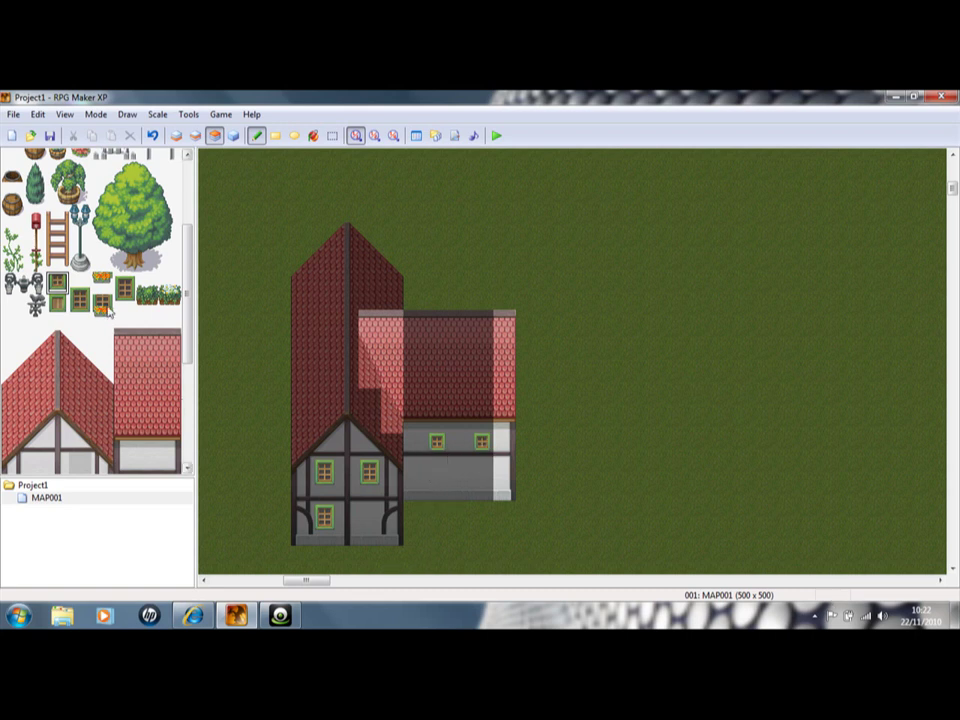
# - Place two larger green-framed windows on the lower wall of the side wing, each beneath a small upper window
pyautogui.moveTo(79, 281); pyautogui.dragTo(124, 302)
pyautogui.click(437, 478)
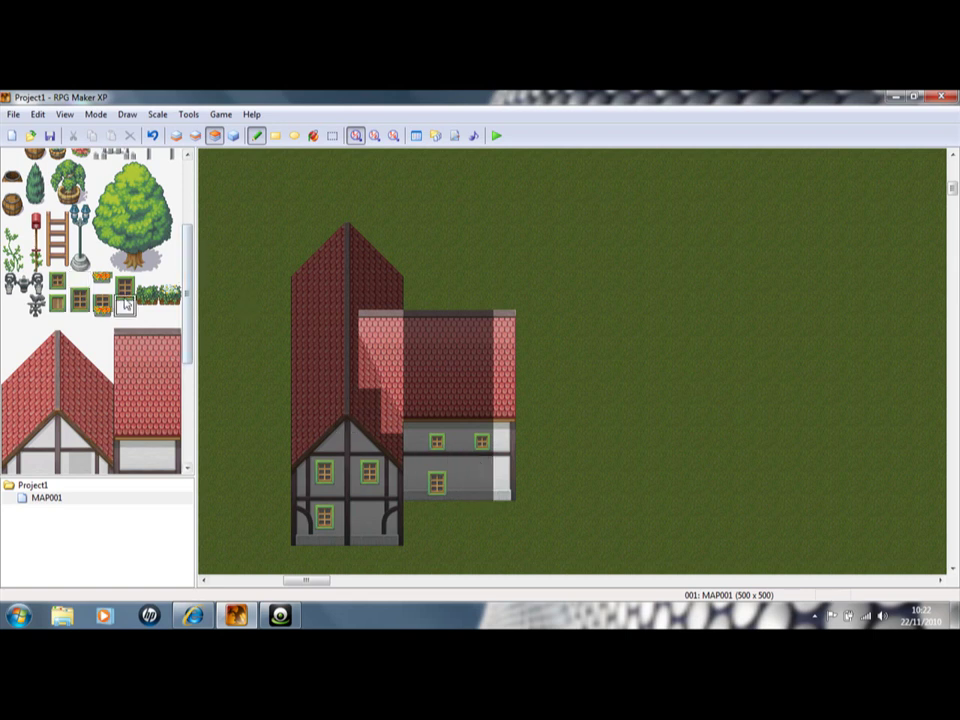
pyautogui.click(437, 472)
pyautogui.click(482, 472)
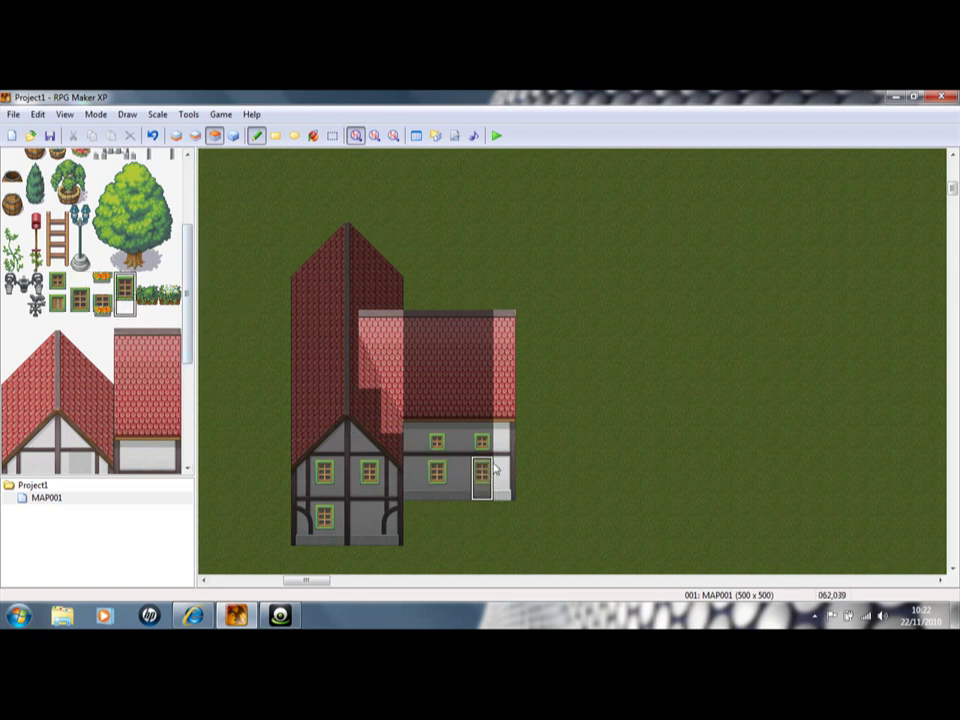
# - Place the stone chimney on the upper right part of the side wing's roof
pyautogui.scroll(-5, 100, 300)
pyautogui.moveTo(18, 376); pyautogui.dragTo(16, 357)
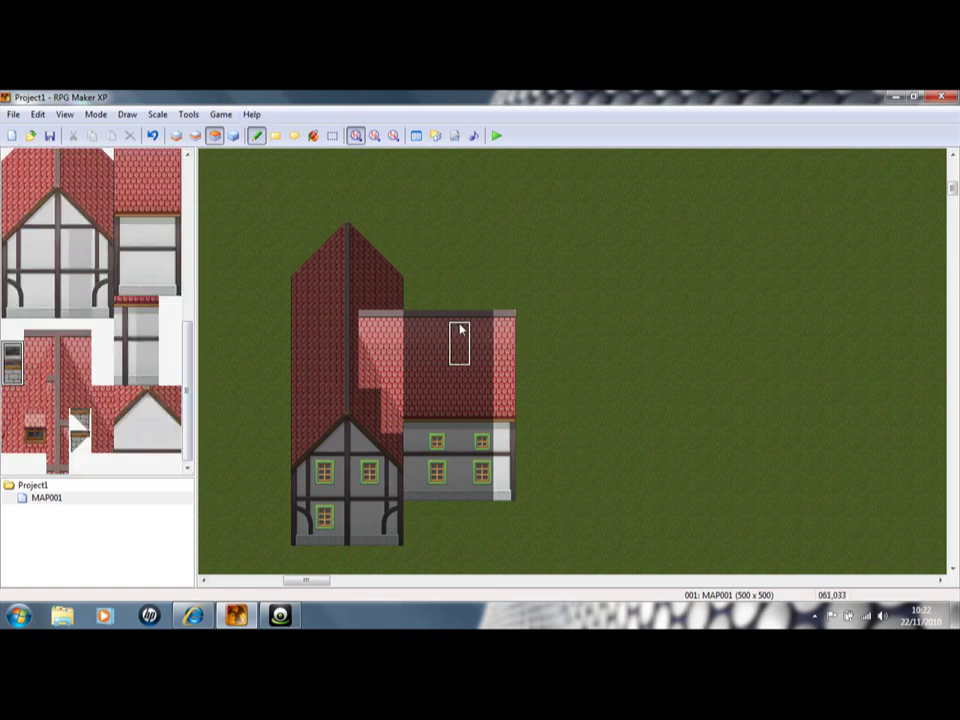
pyautogui.click(480, 347)
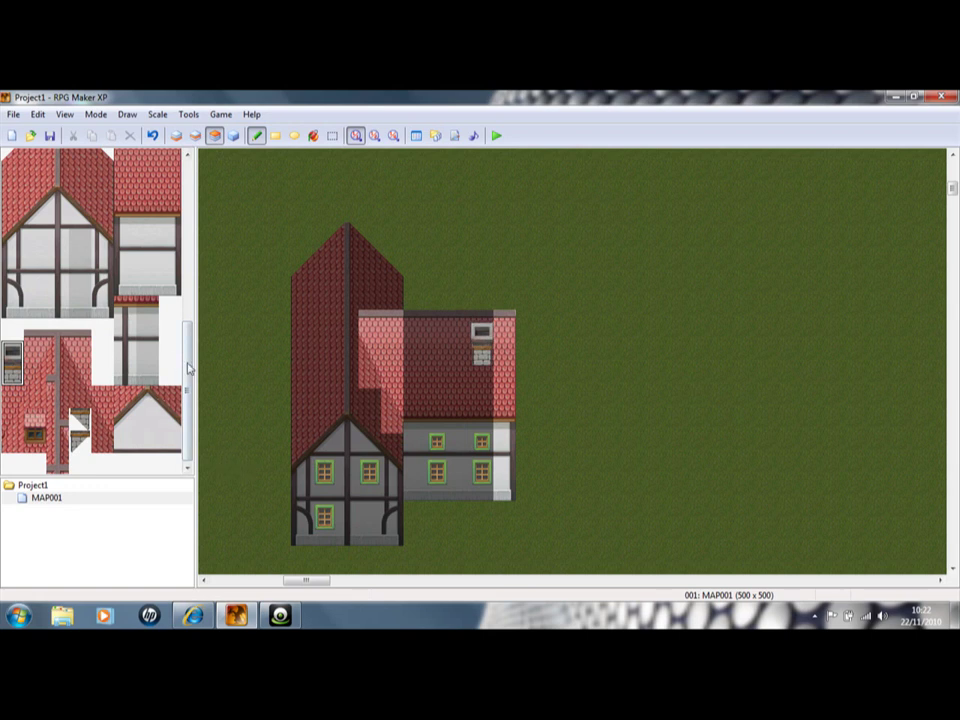
pyautogui.moveTo(35, 418); pyautogui.dragTo(35, 440)
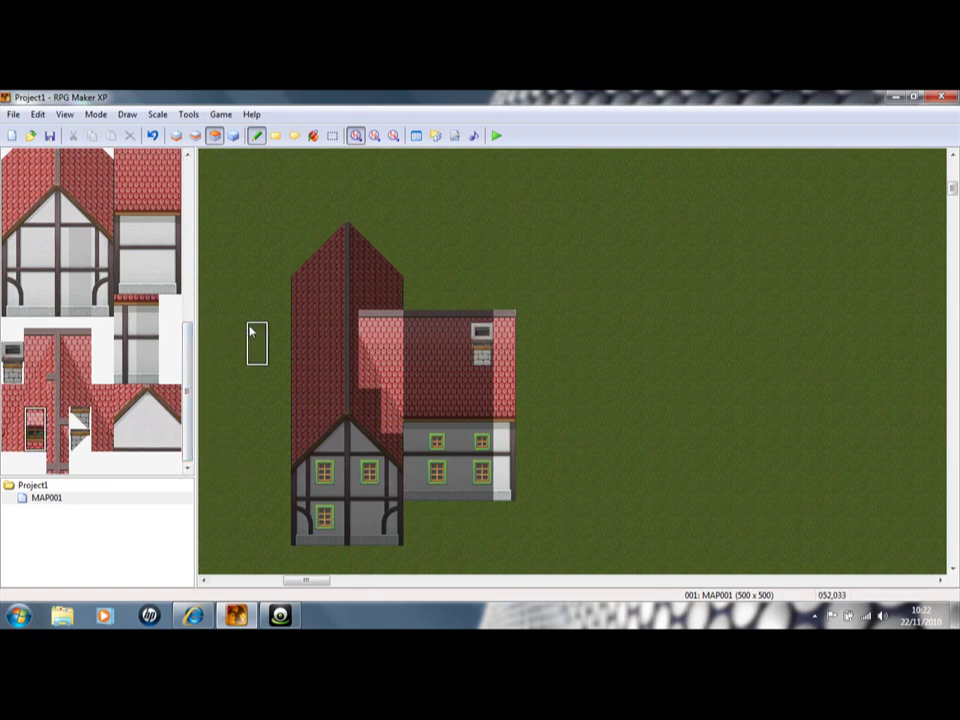
pyautogui.click(318, 348)
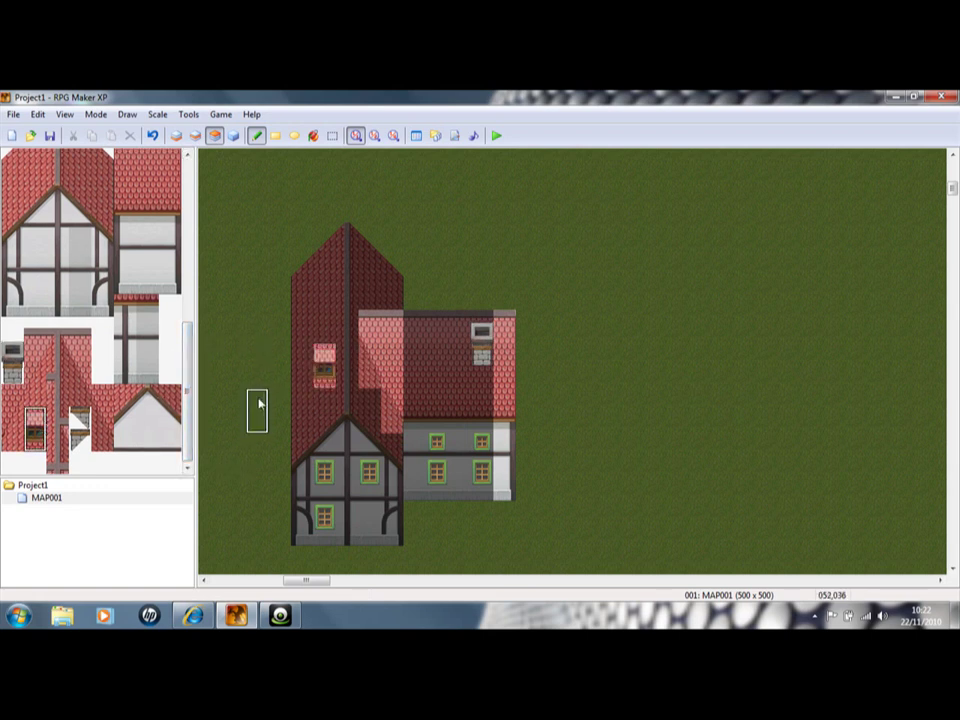
pyautogui.moveTo(190, 385); pyautogui.dragTo(188, 200)
pyautogui.click(153, 136)
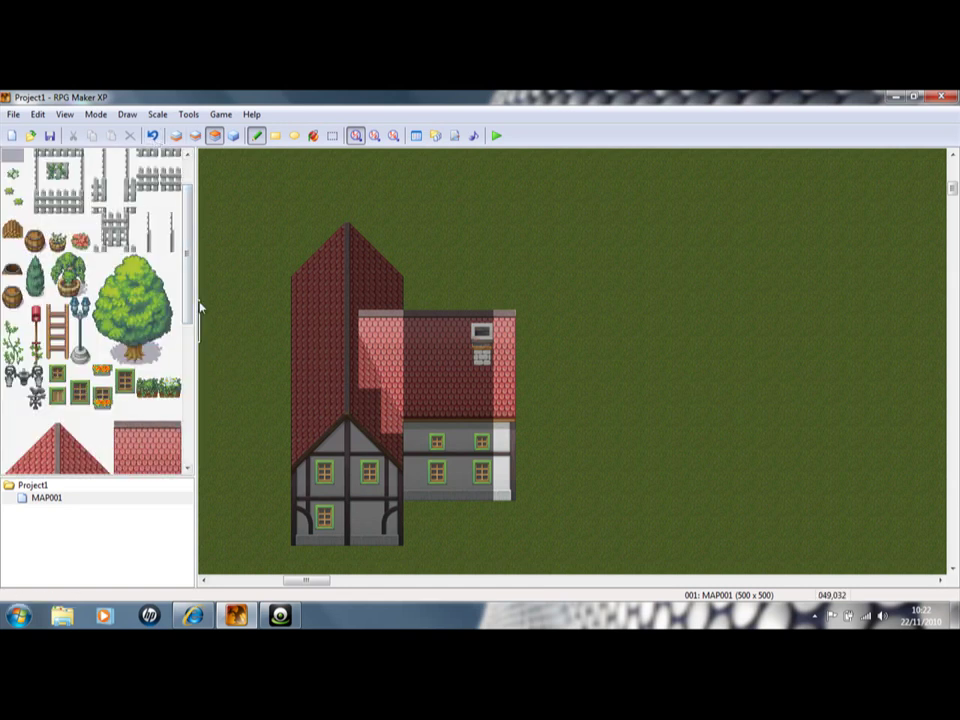
# - Place the large leafy tree at the house's front left corner and a climbing vine on the gabled front's lower right
pyautogui.scroll(-3, 193, 308)
pyautogui.moveTo(98, 246); pyautogui.dragTo(176, 156)
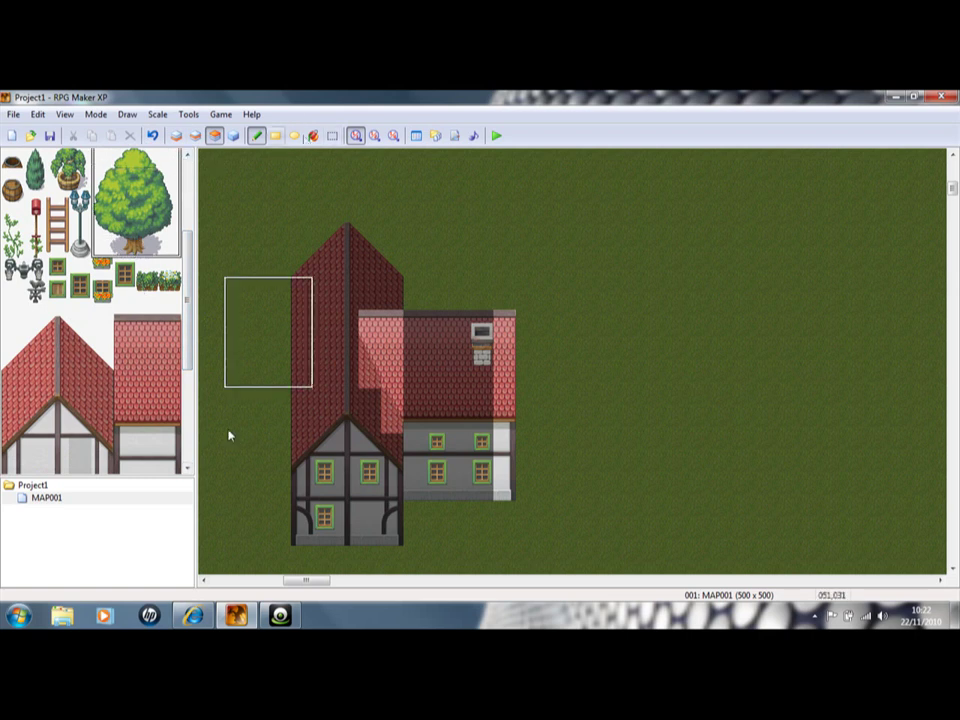
pyautogui.click(240, 466)
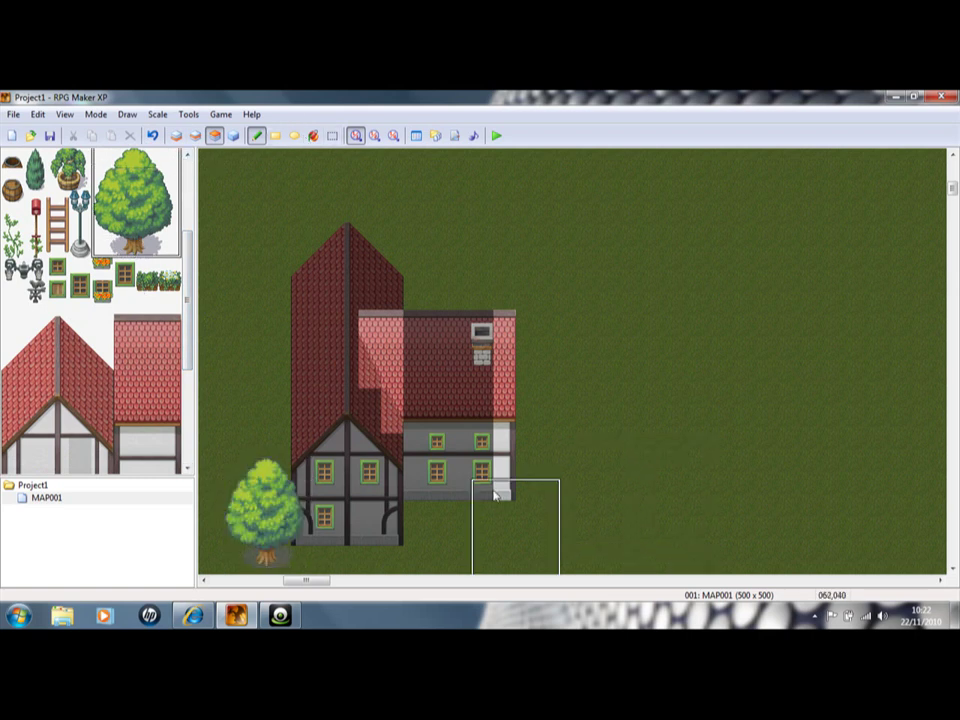
pyautogui.moveTo(12, 222); pyautogui.dragTo(12, 248)
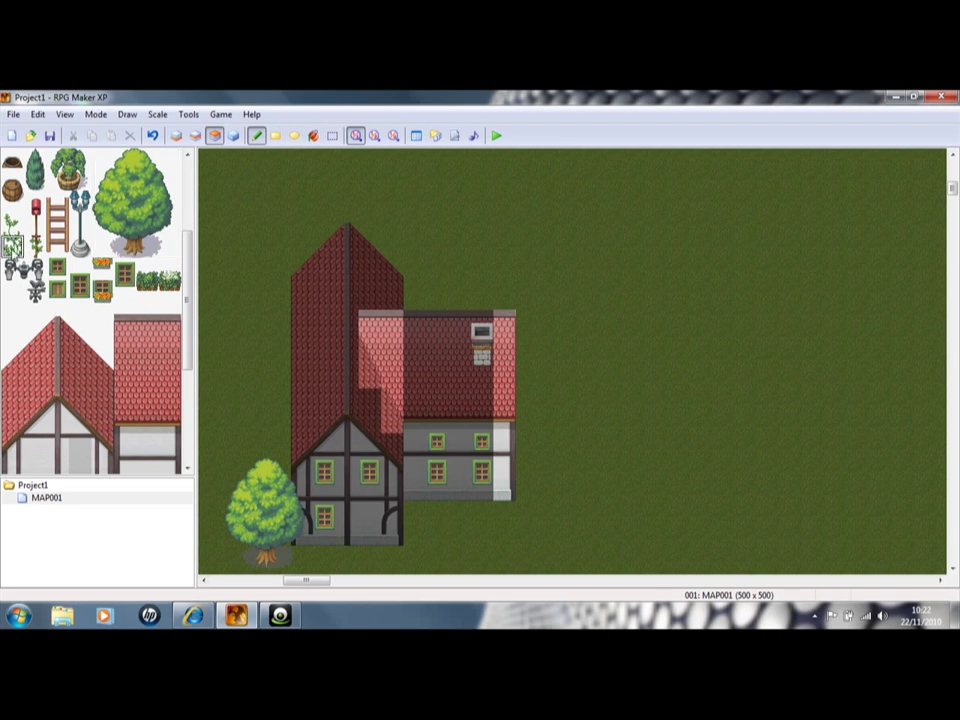
pyautogui.click(392, 522)
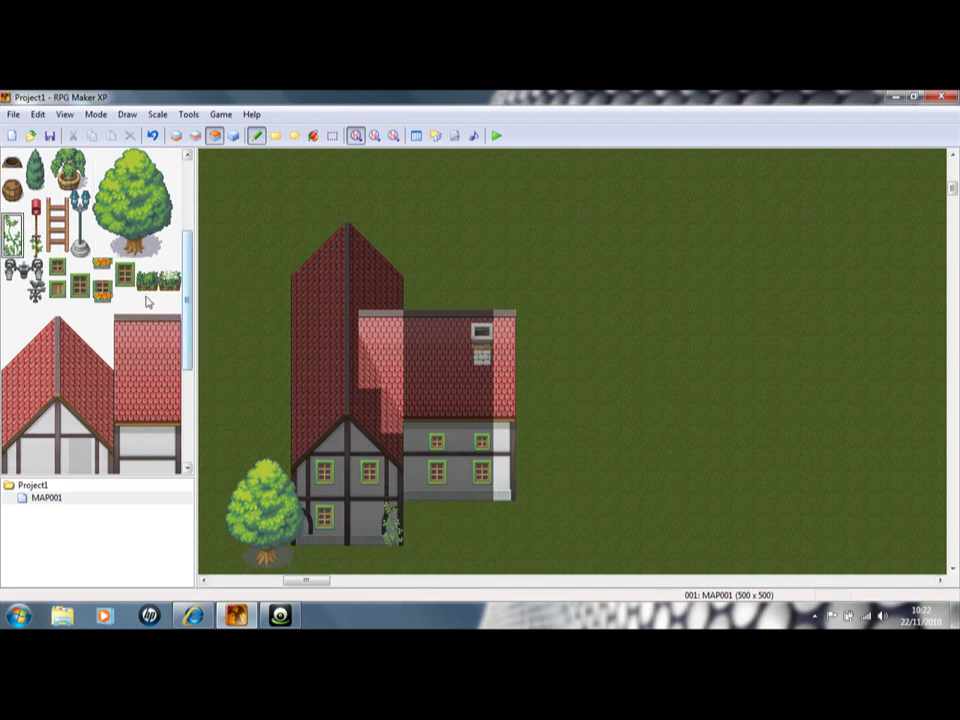
# - Add orange flower boxes beneath both lower windows of the side wing and the gabled front's lower-left window
pyautogui.click(103, 293)
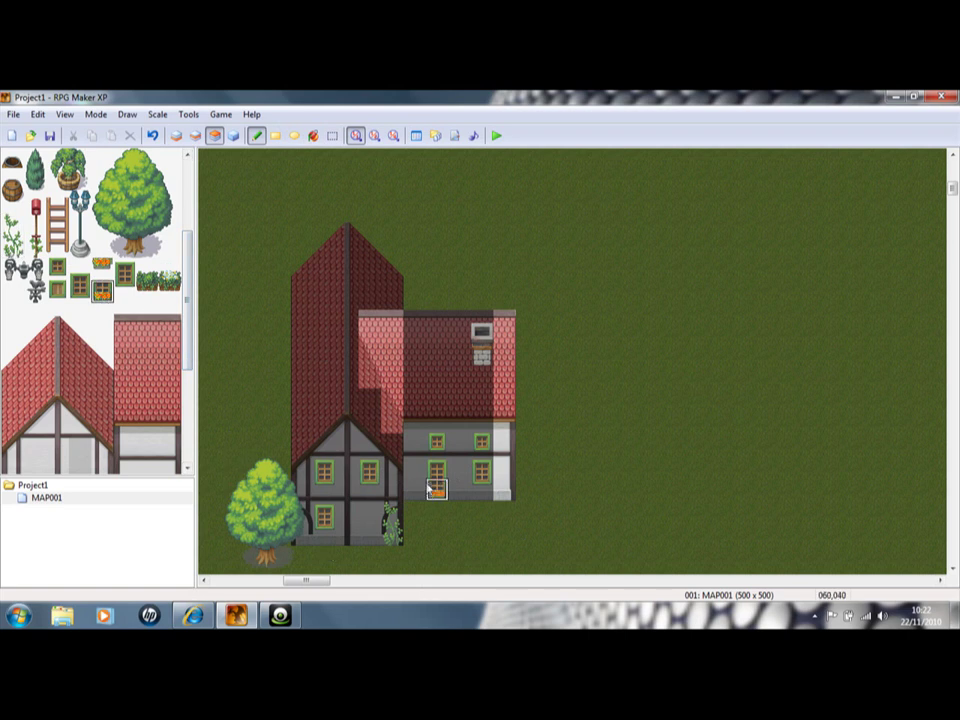
pyautogui.click(102, 270)
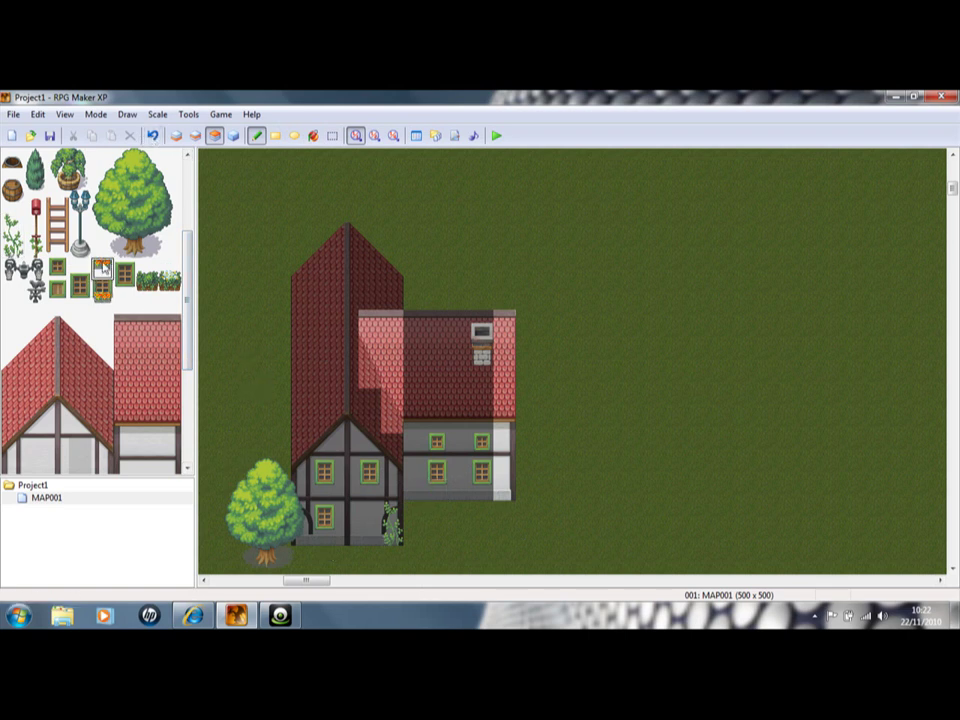
pyautogui.click(437, 484)
pyautogui.click(482, 484)
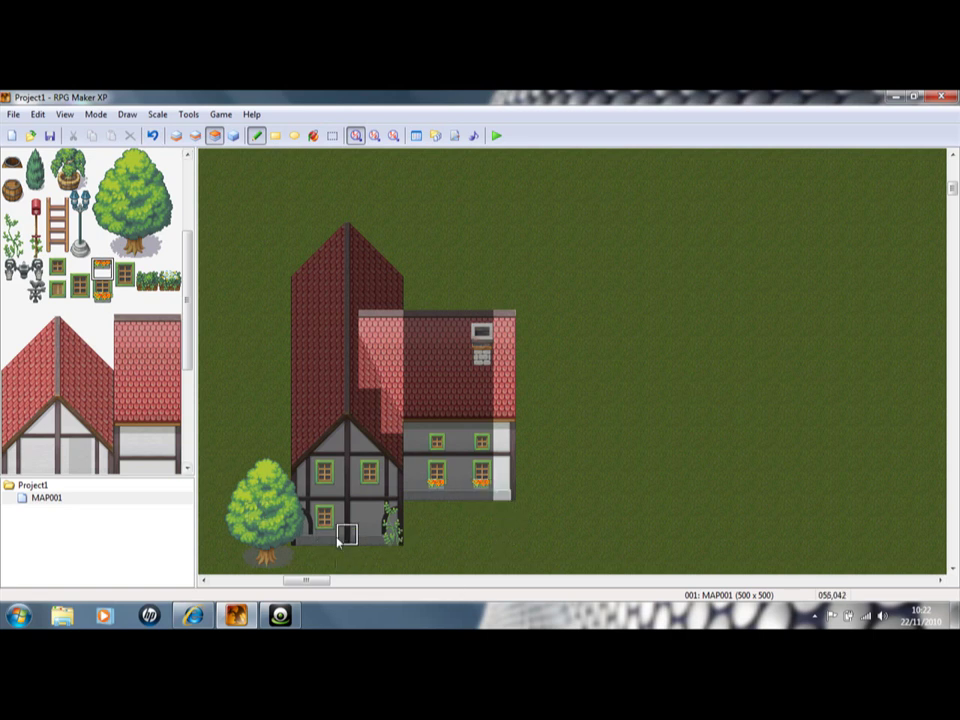
pyautogui.click(324, 534)
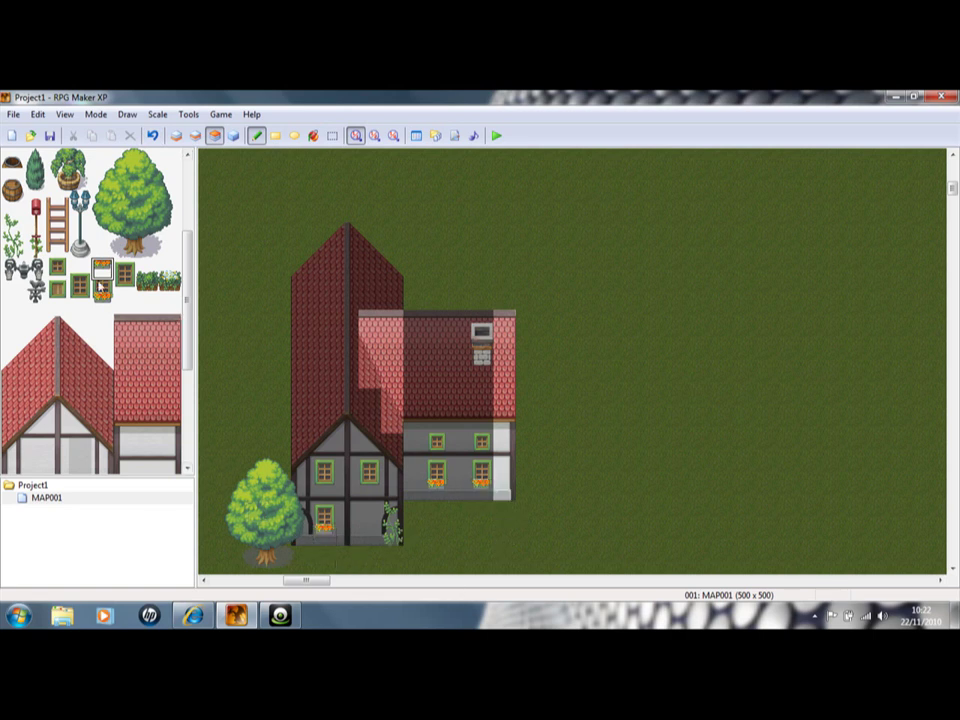
# - Place the red mailbox on the grass just in front of the gabled section's right corner
pyautogui.moveTo(36, 200); pyautogui.dragTo(38, 224)
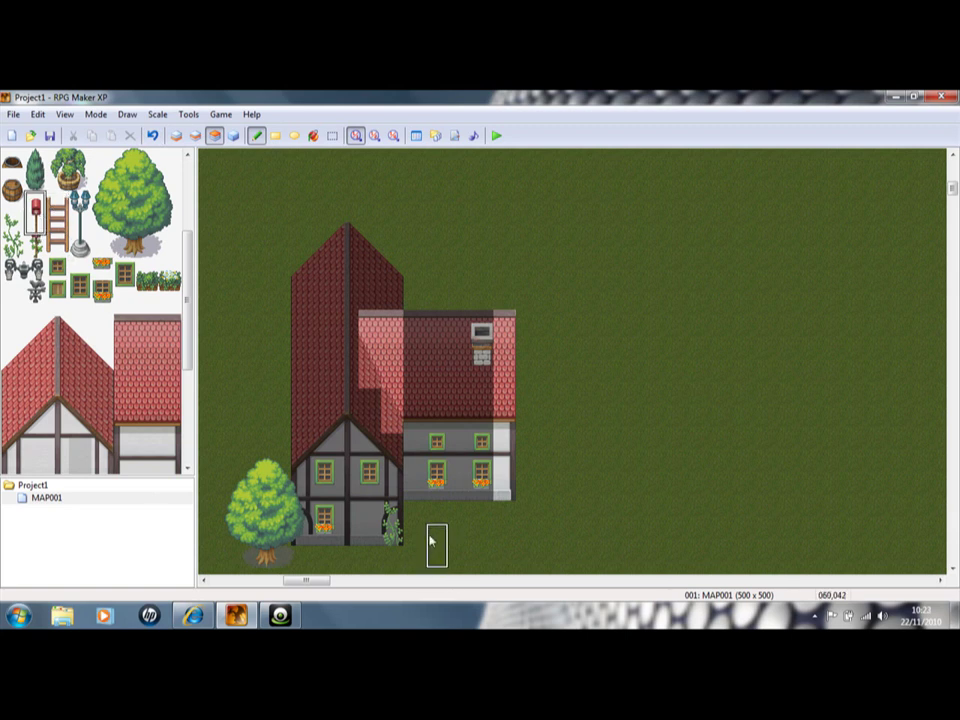
pyautogui.scroll(-1, 490, 505)
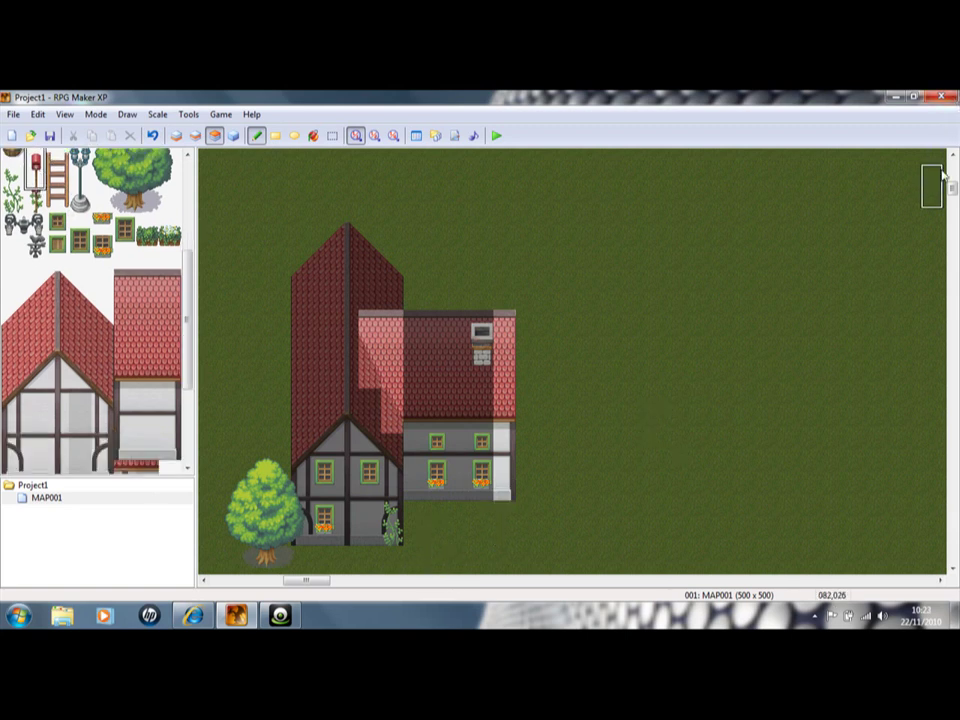
pyautogui.scroll(-1, 953, 191)
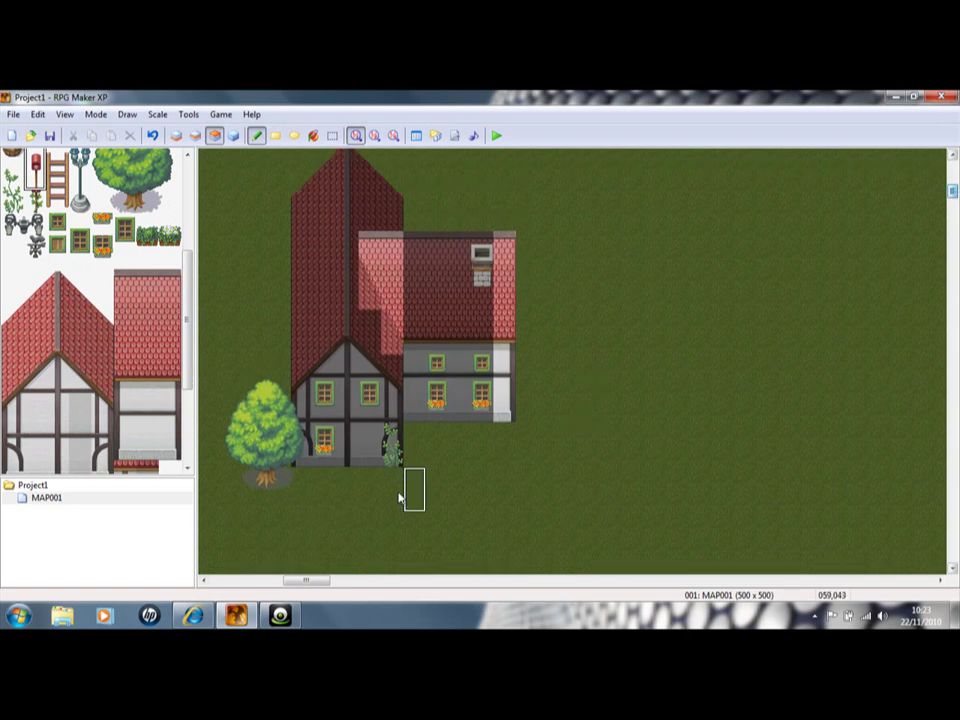
pyautogui.click(414, 477)
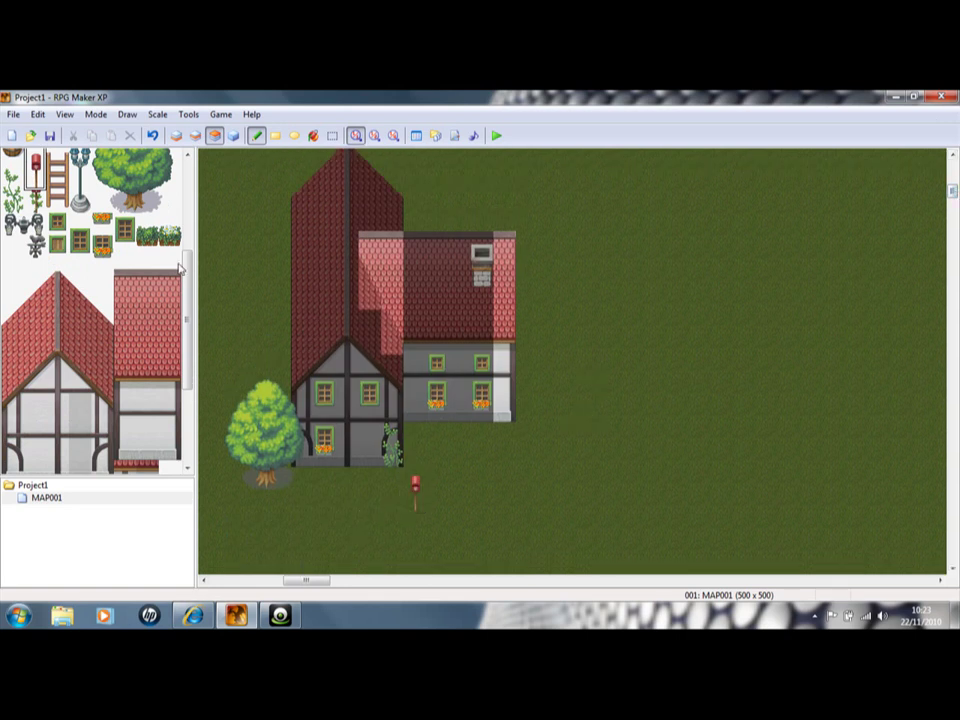
# - On layer 1, paint a winding dirt path from the gabled front's lower right down to the left, and check the combined layers
pyautogui.scroll(5, 180, 240)
pyautogui.click(176, 135)
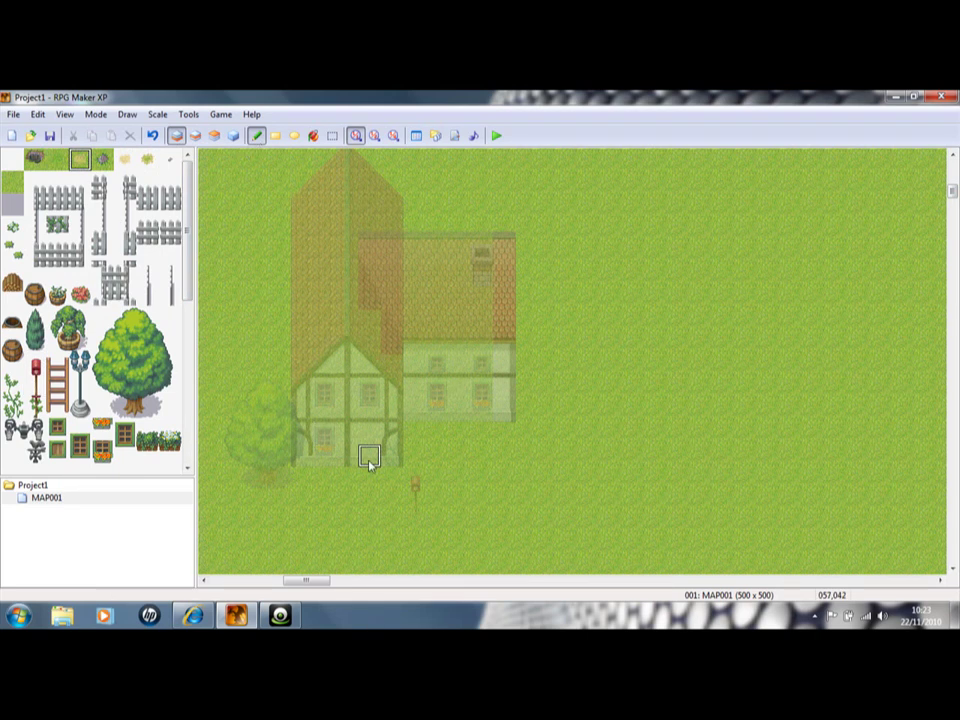
pyautogui.moveTo(368, 461)
pyautogui.mouseDown()
pyautogui.moveTo(368, 498)
pyautogui.moveTo(347, 546)
pyautogui.moveTo(312, 554)
pyautogui.mouseUp()
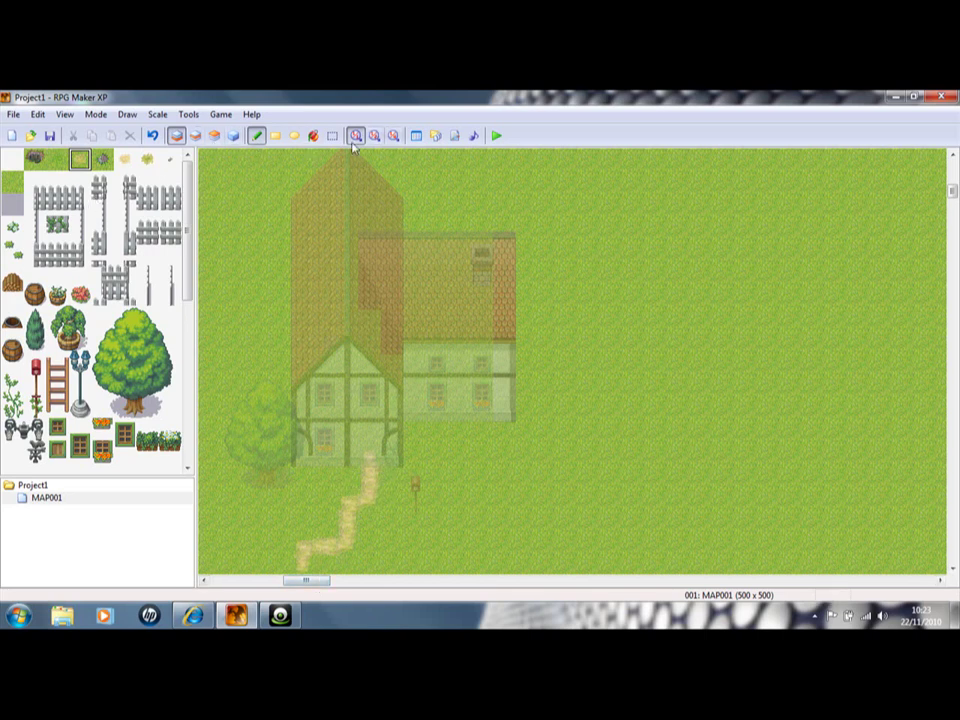
pyautogui.click(195, 135)
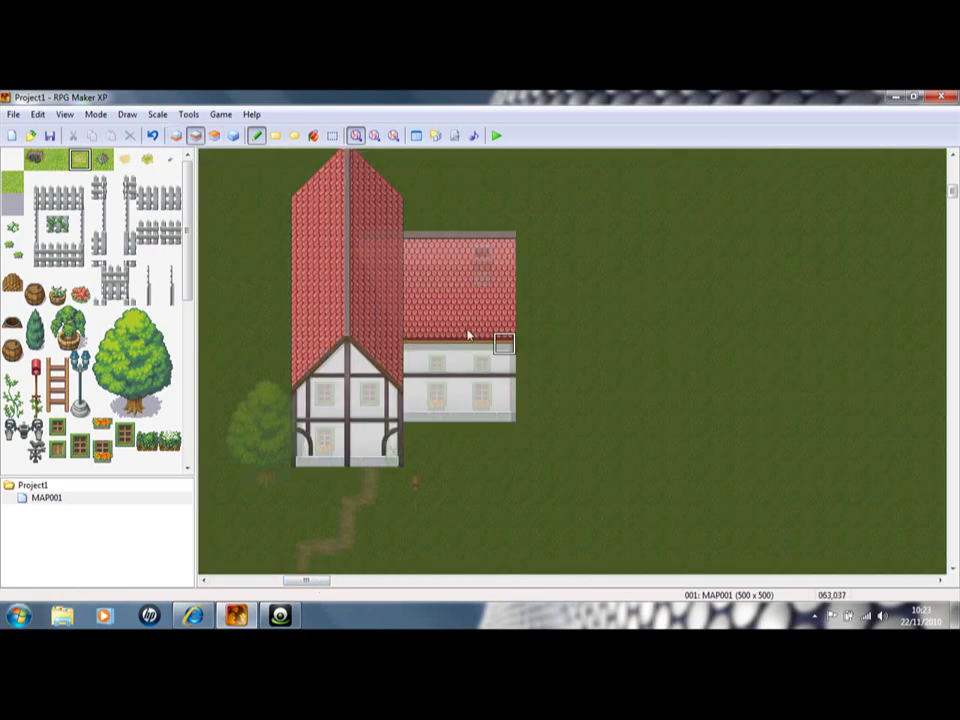
pyautogui.click(233, 135)
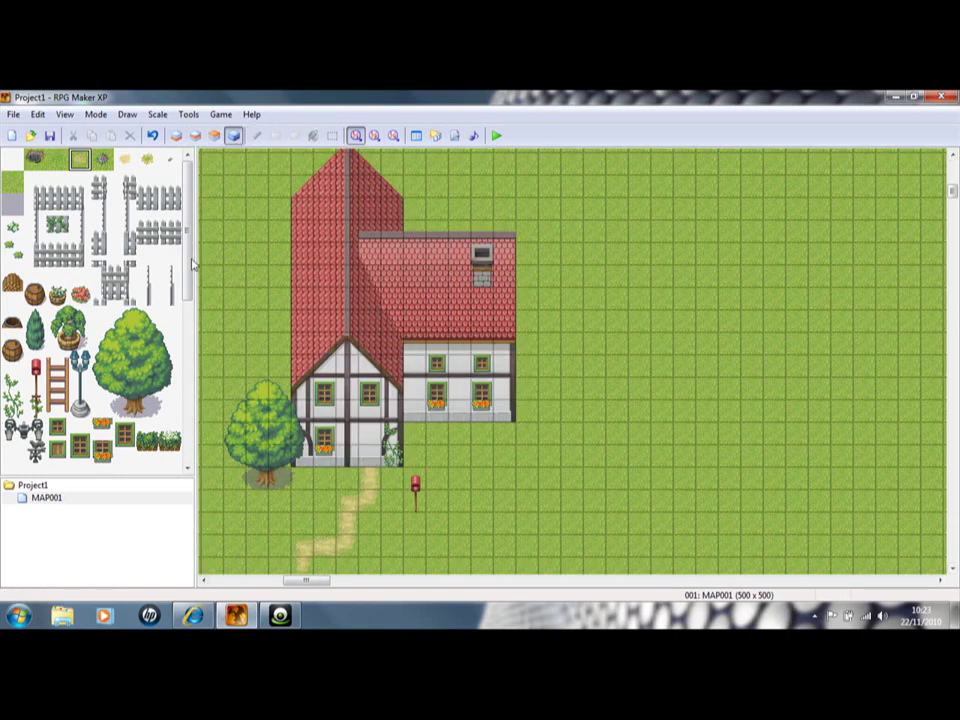
# - On layer 2, erase the peak of the main roof and the two outer corner tiles of the row below with the blank tile
pyautogui.click(195, 135)
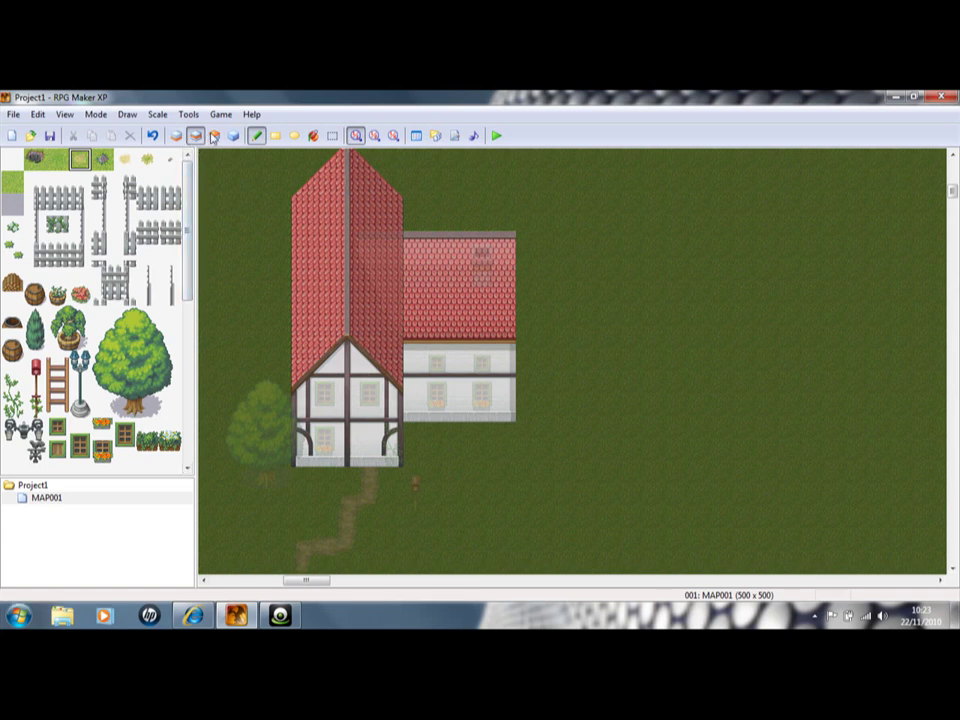
pyautogui.click(12, 159)
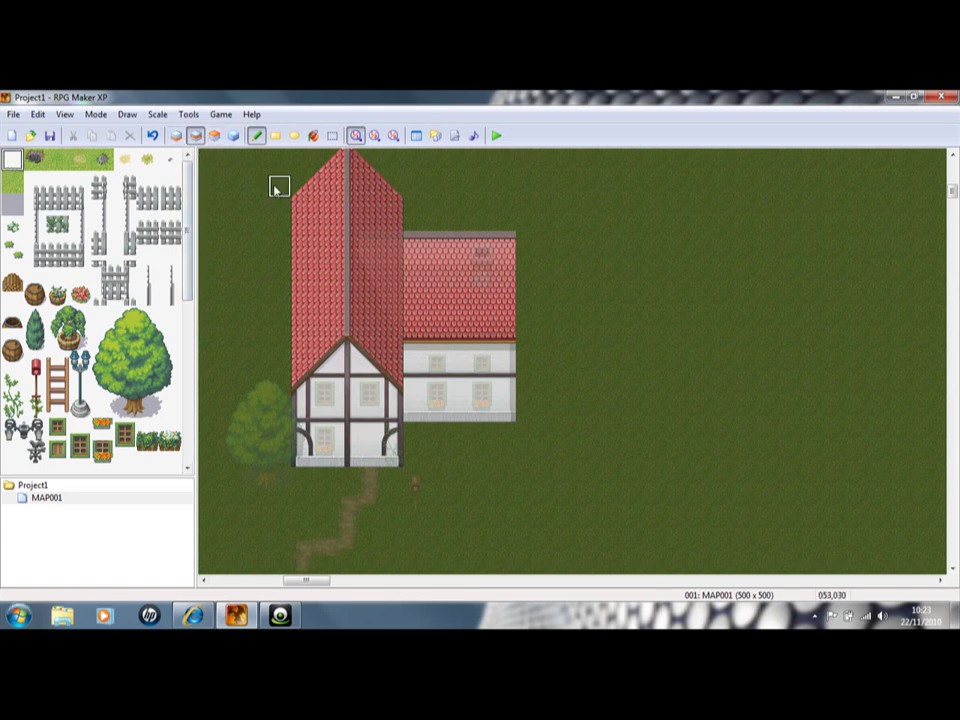
pyautogui.moveTo(279, 187)
pyautogui.mouseDown()
pyautogui.moveTo(397, 185)
pyautogui.moveTo(343, 160)
pyautogui.mouseUp()
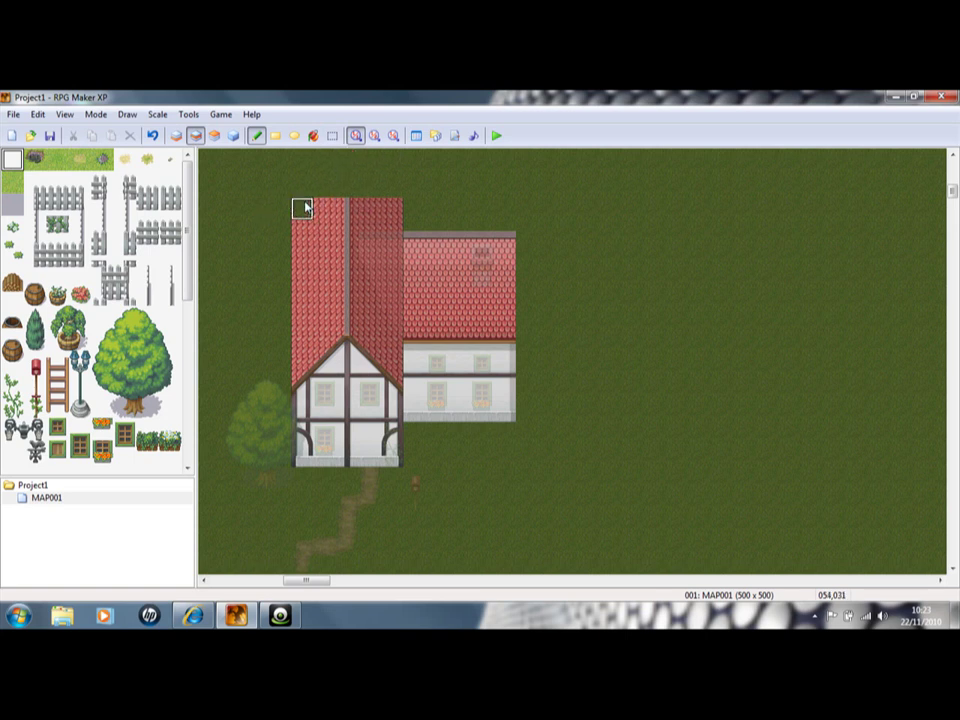
pyautogui.click(390, 208)
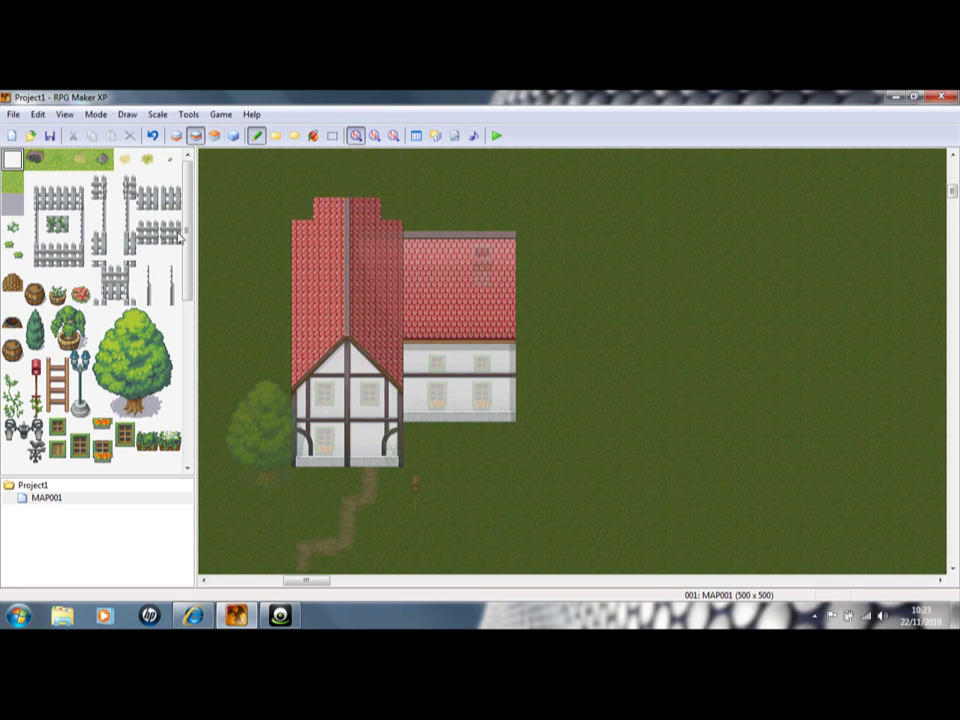
# - Place the full-width pointed roof peak on top of the shortened main roof and check it with all layers shown
pyautogui.scroll(-3, 180, 236)
pyautogui.click(12, 318)
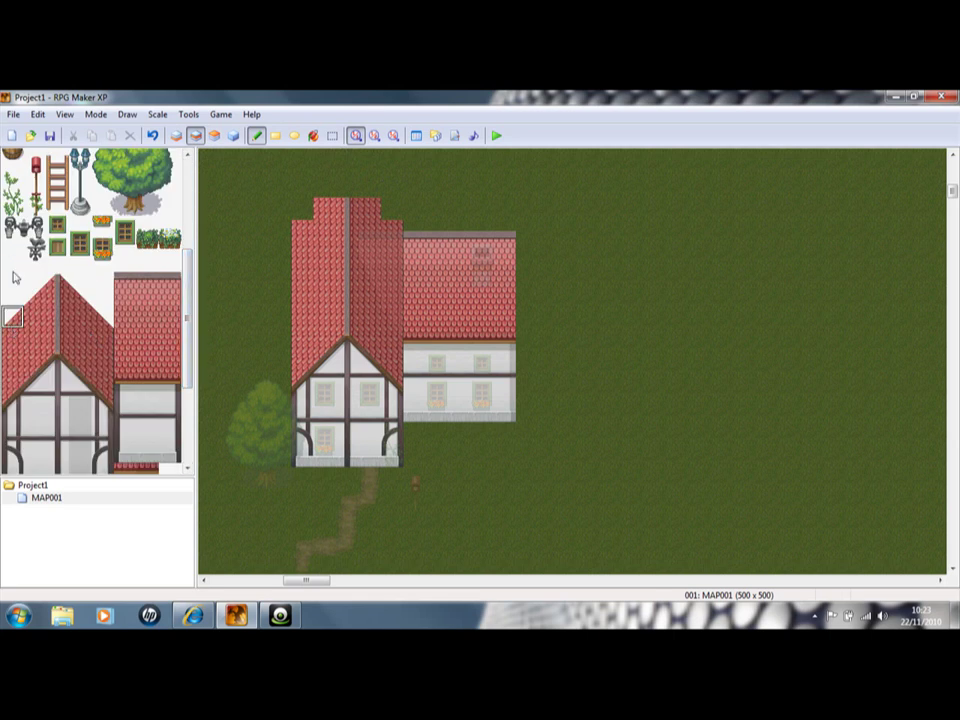
pyautogui.moveTo(13, 277); pyautogui.dragTo(101, 320)
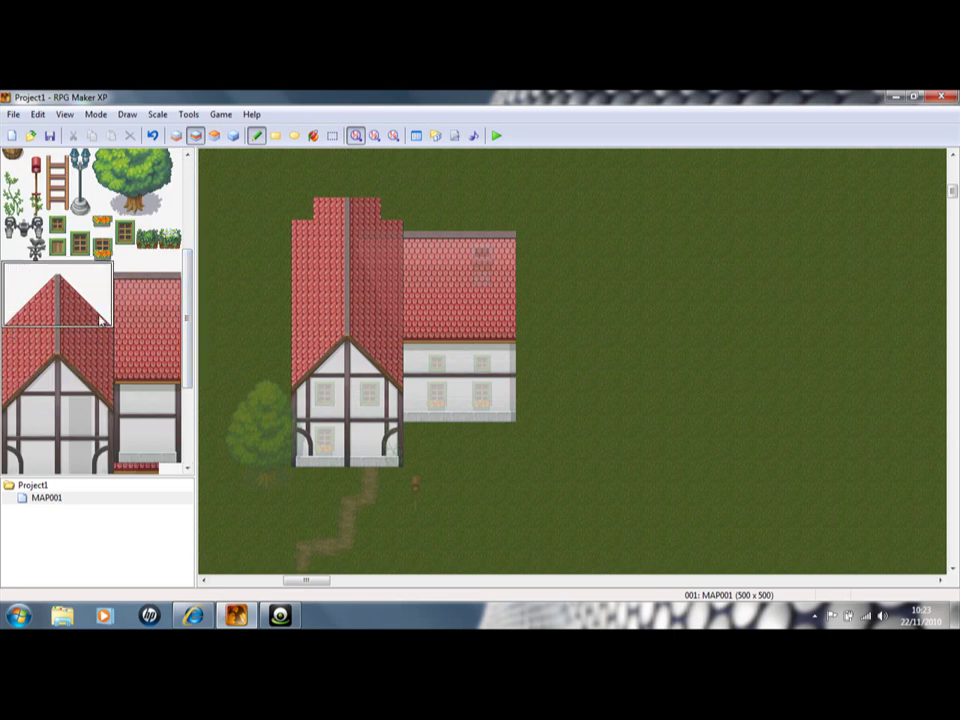
pyautogui.click(302, 192)
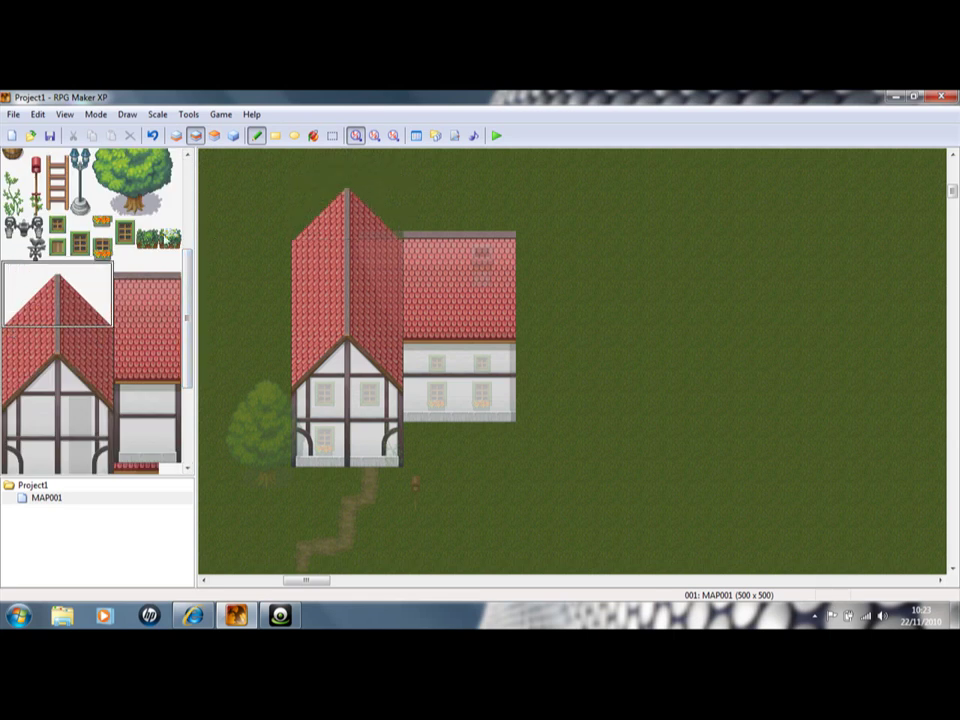
pyautogui.click(233, 135)
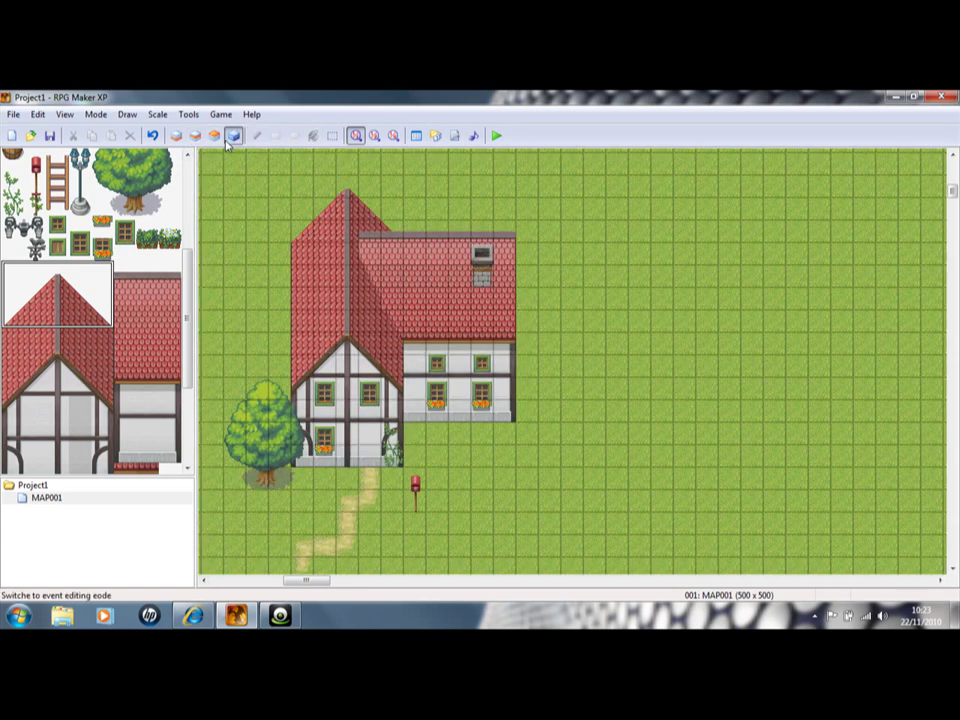
# - On layer 3, place two ridge junction tiles on the main roof's ridge where the wing's ridge meets it, and check the finished house
pyautogui.moveTo(188, 362); pyautogui.dragTo(70, 415)
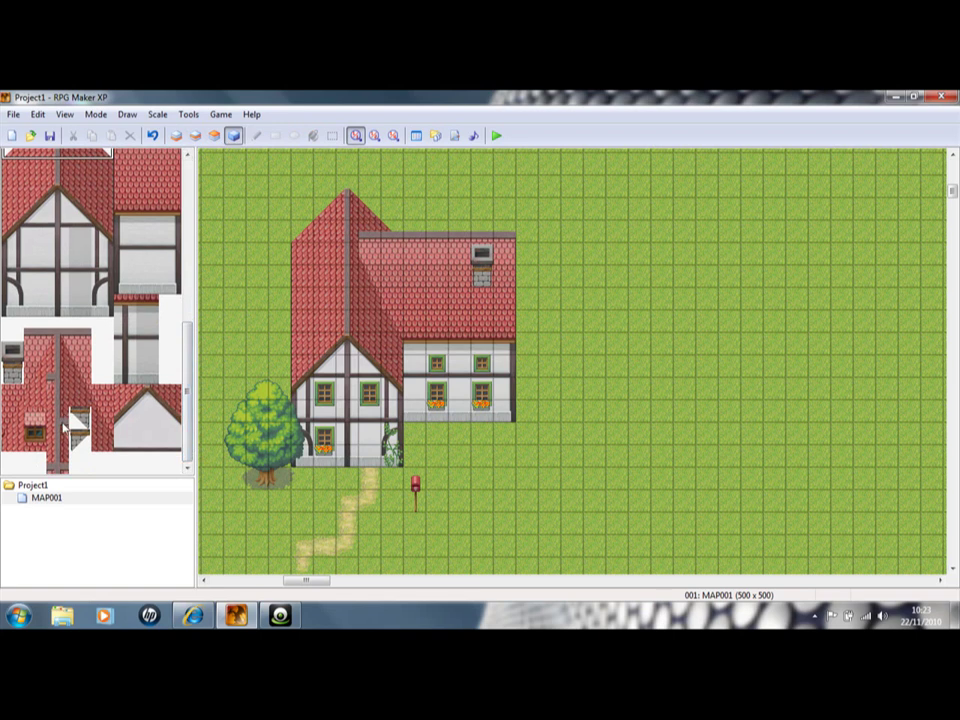
pyautogui.click(214, 135)
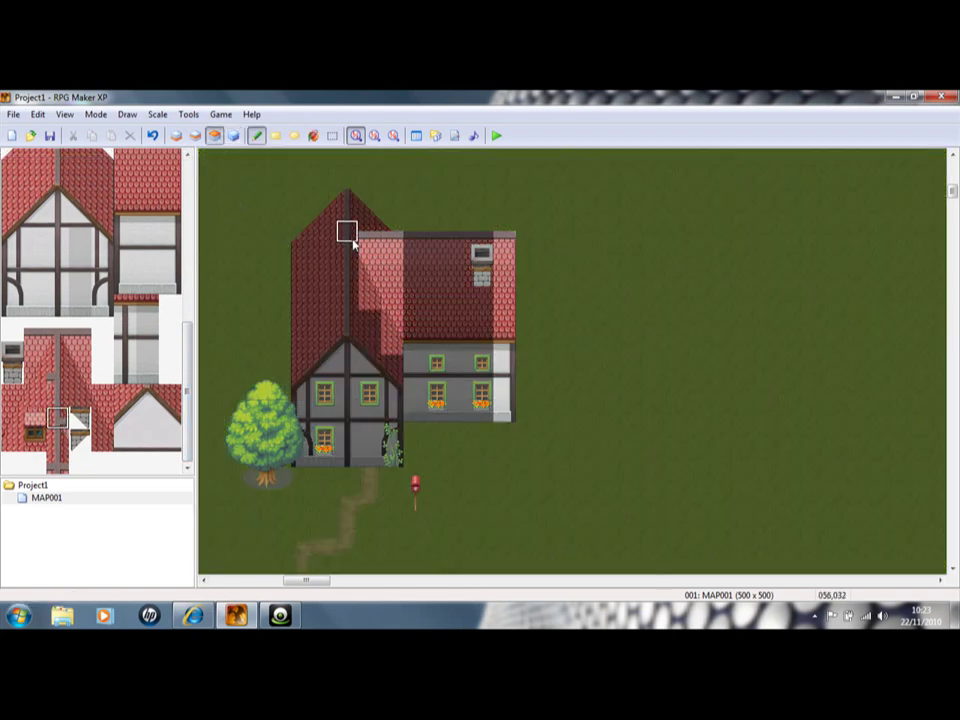
pyautogui.click(232, 137)
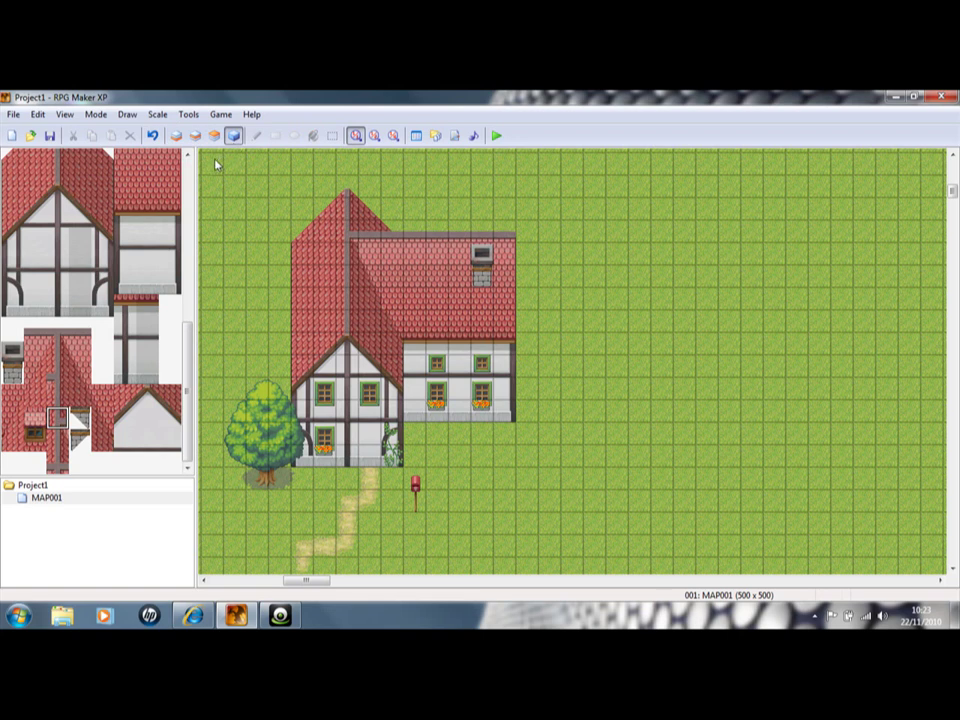
pyautogui.click(61, 438)
pyautogui.click(214, 137)
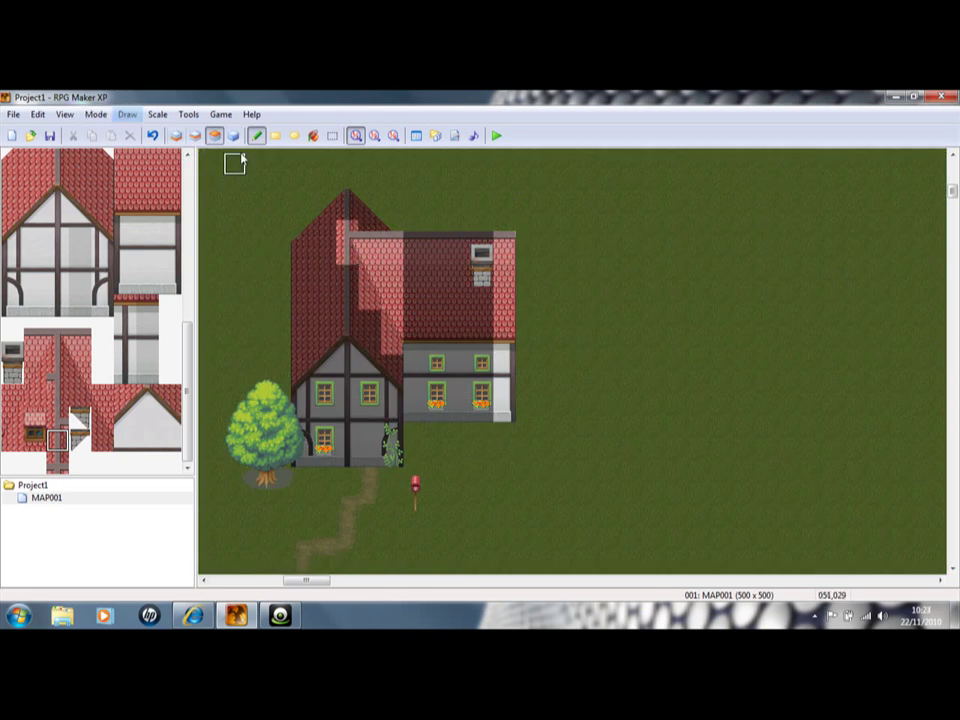
pyautogui.click(233, 135)
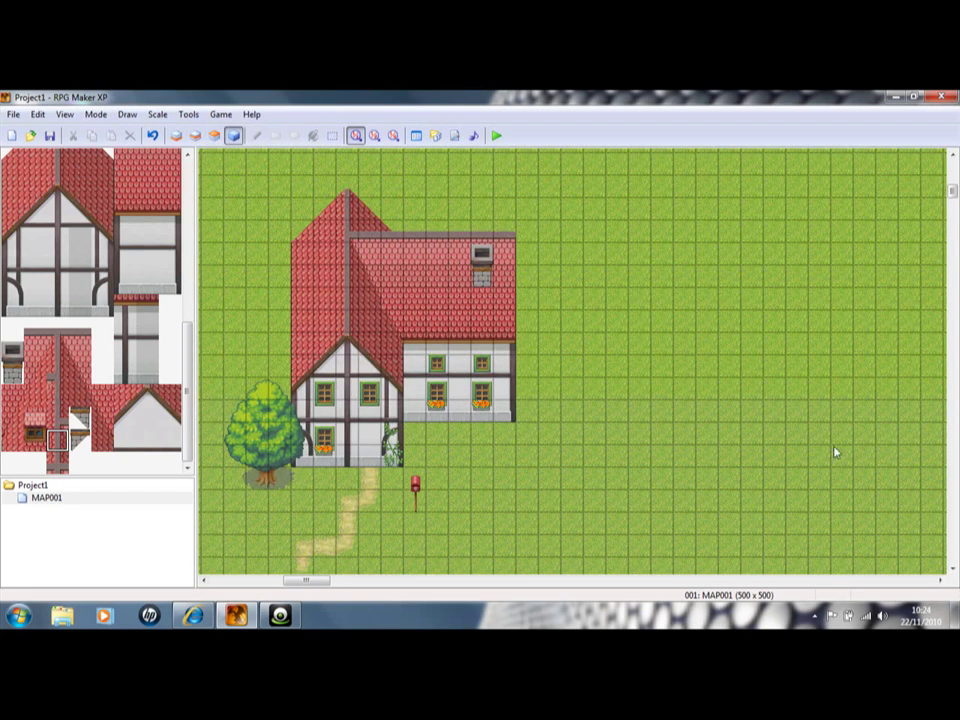